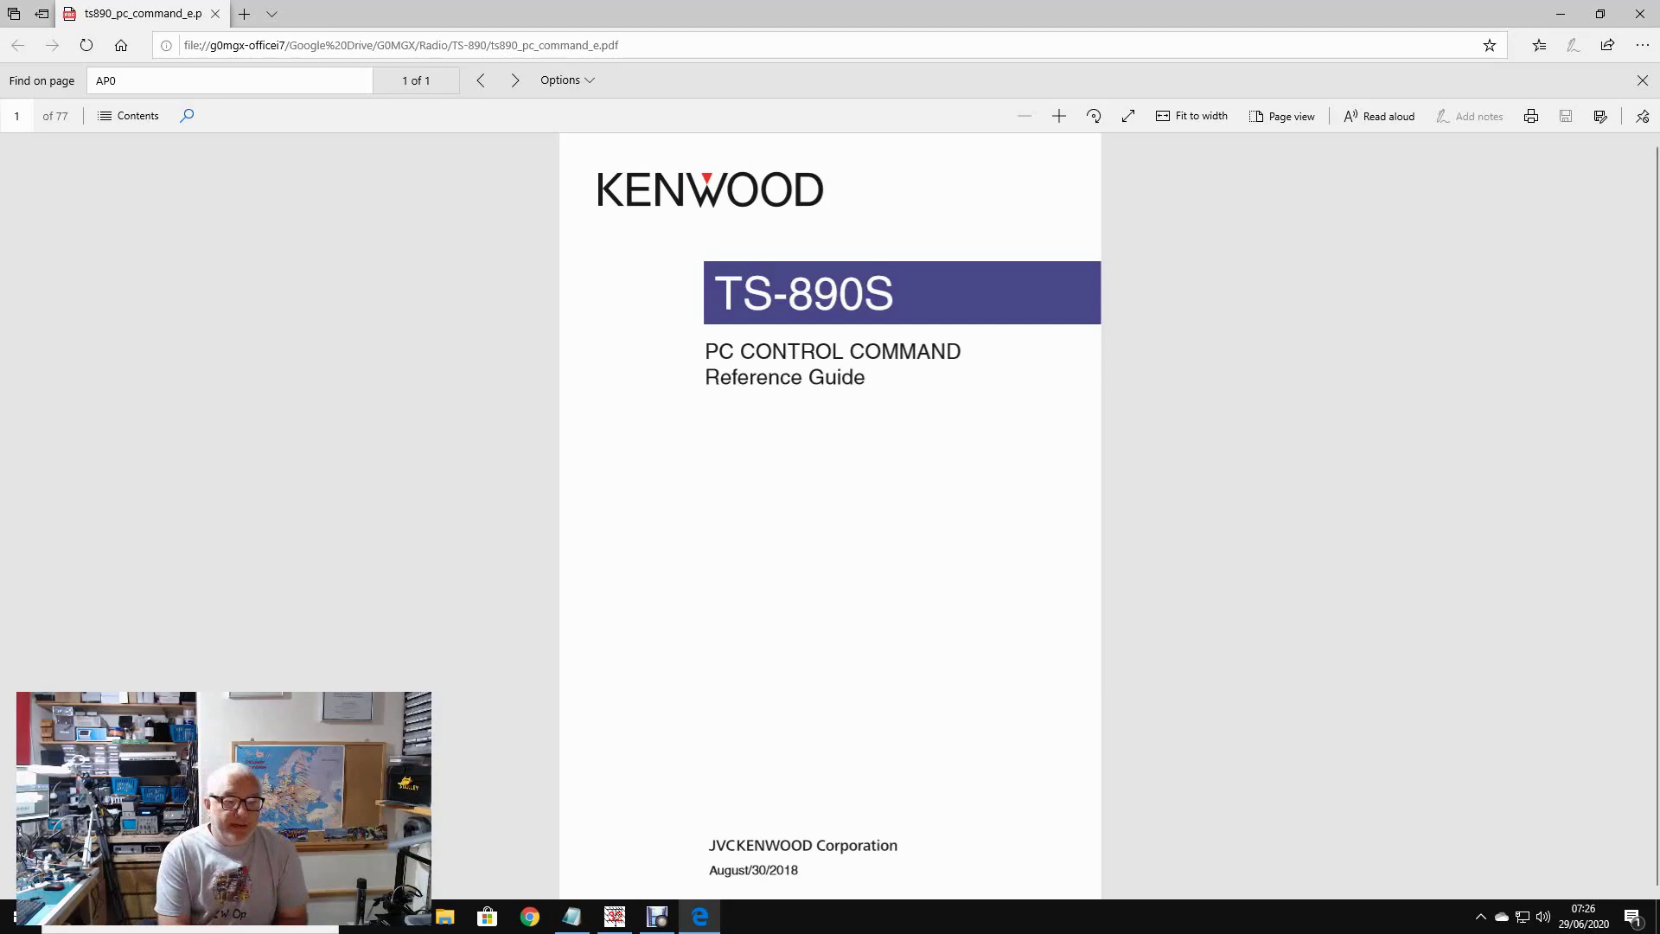
# Step: Page forward to the command table on page 5 and zoom in for reading
pyautogui.click(1652, 516)
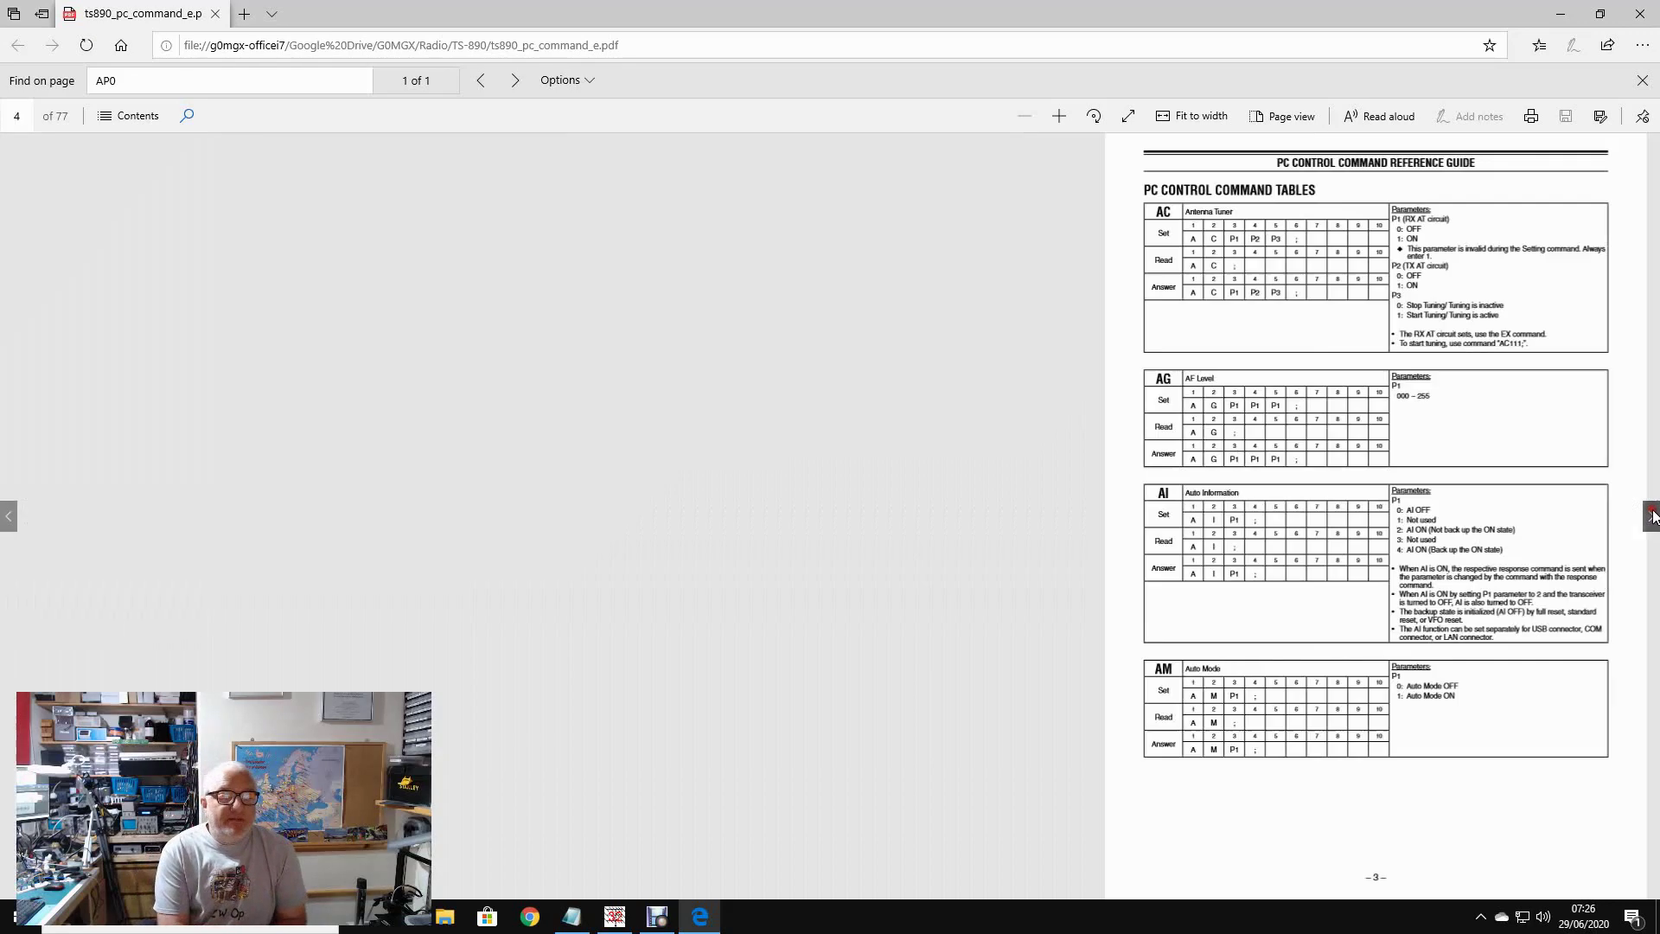
pyautogui.click(1651, 517)
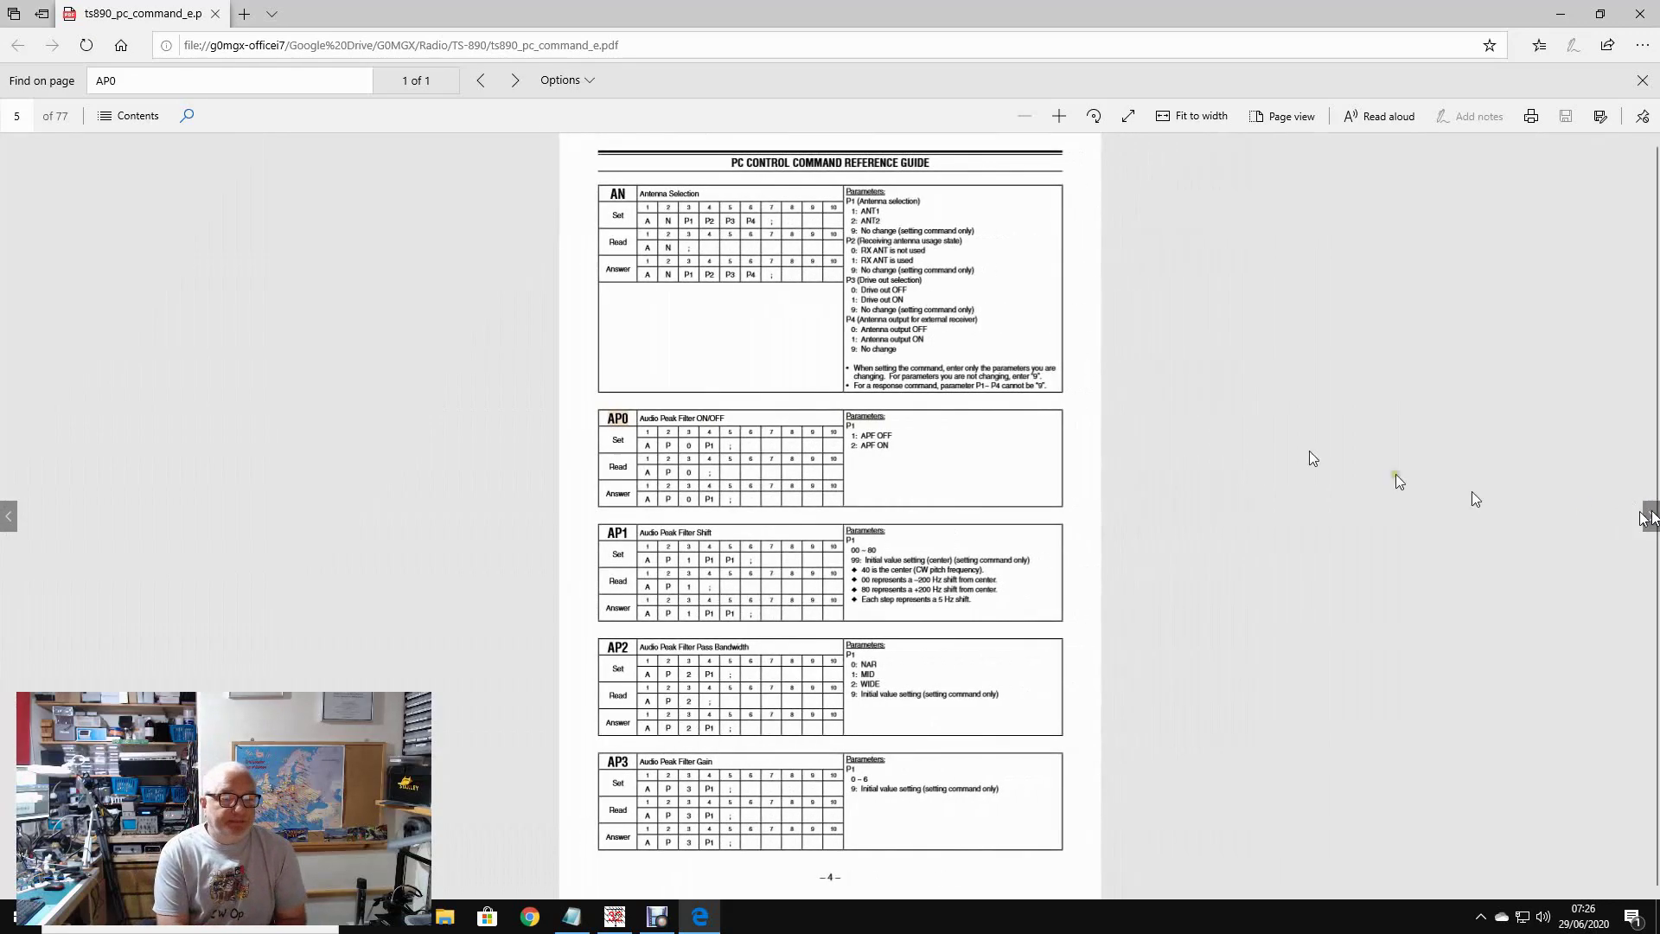
pyautogui.click(1056, 117)
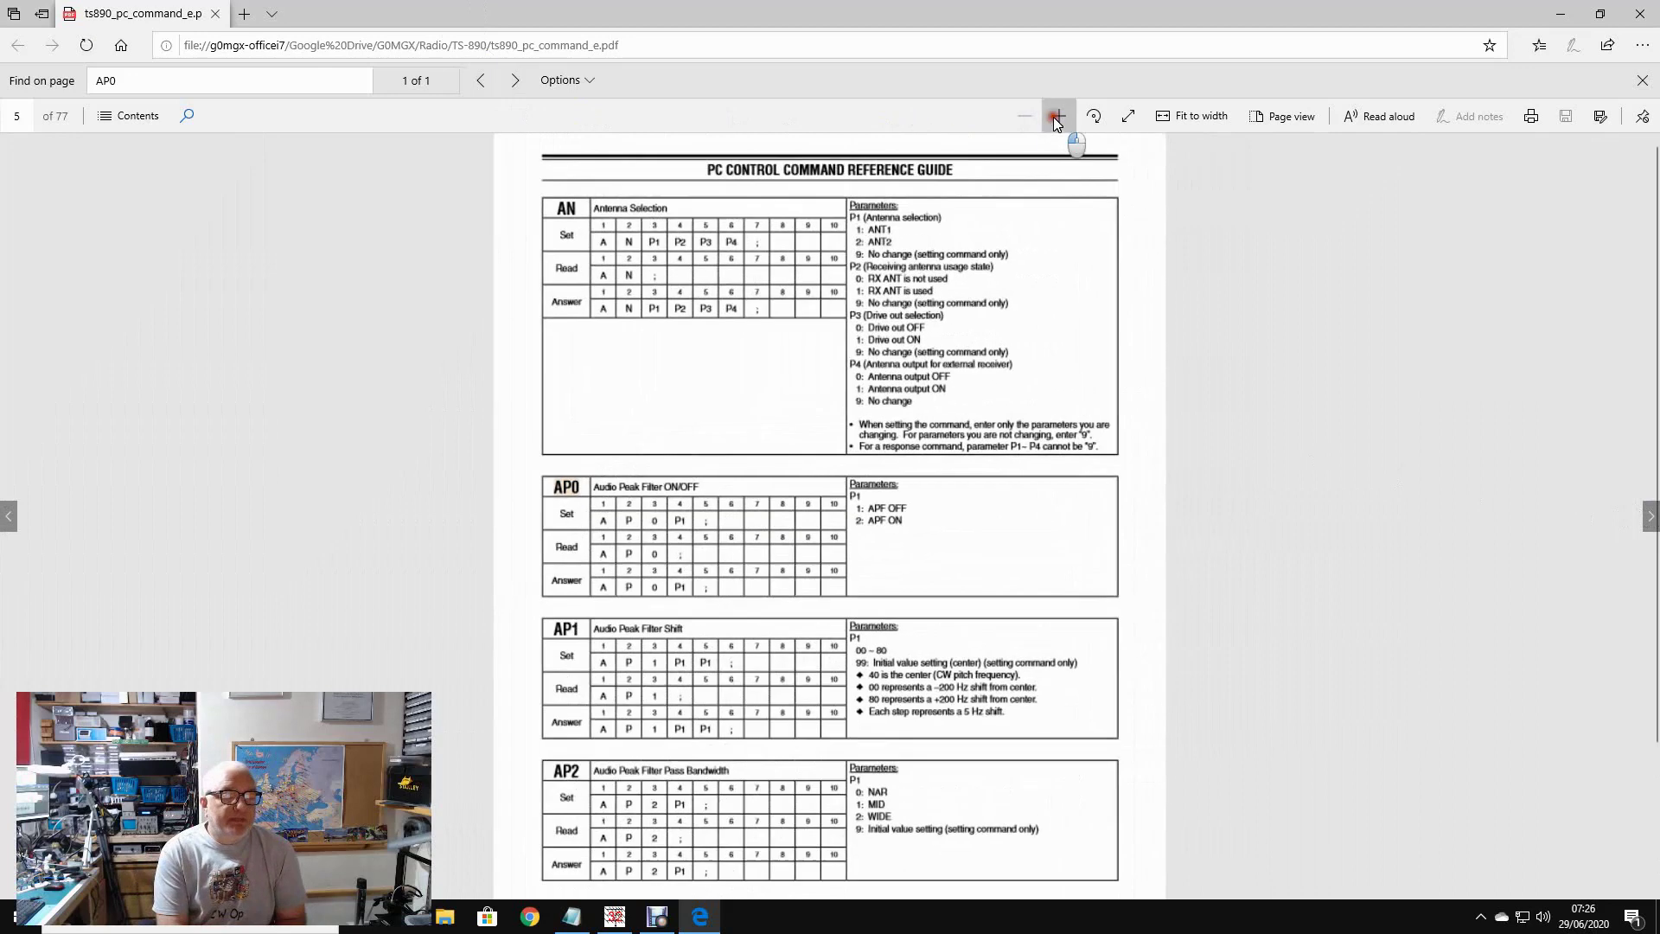
pyautogui.click(1057, 117)
pyautogui.click(1056, 116)
pyautogui.click(1053, 116)
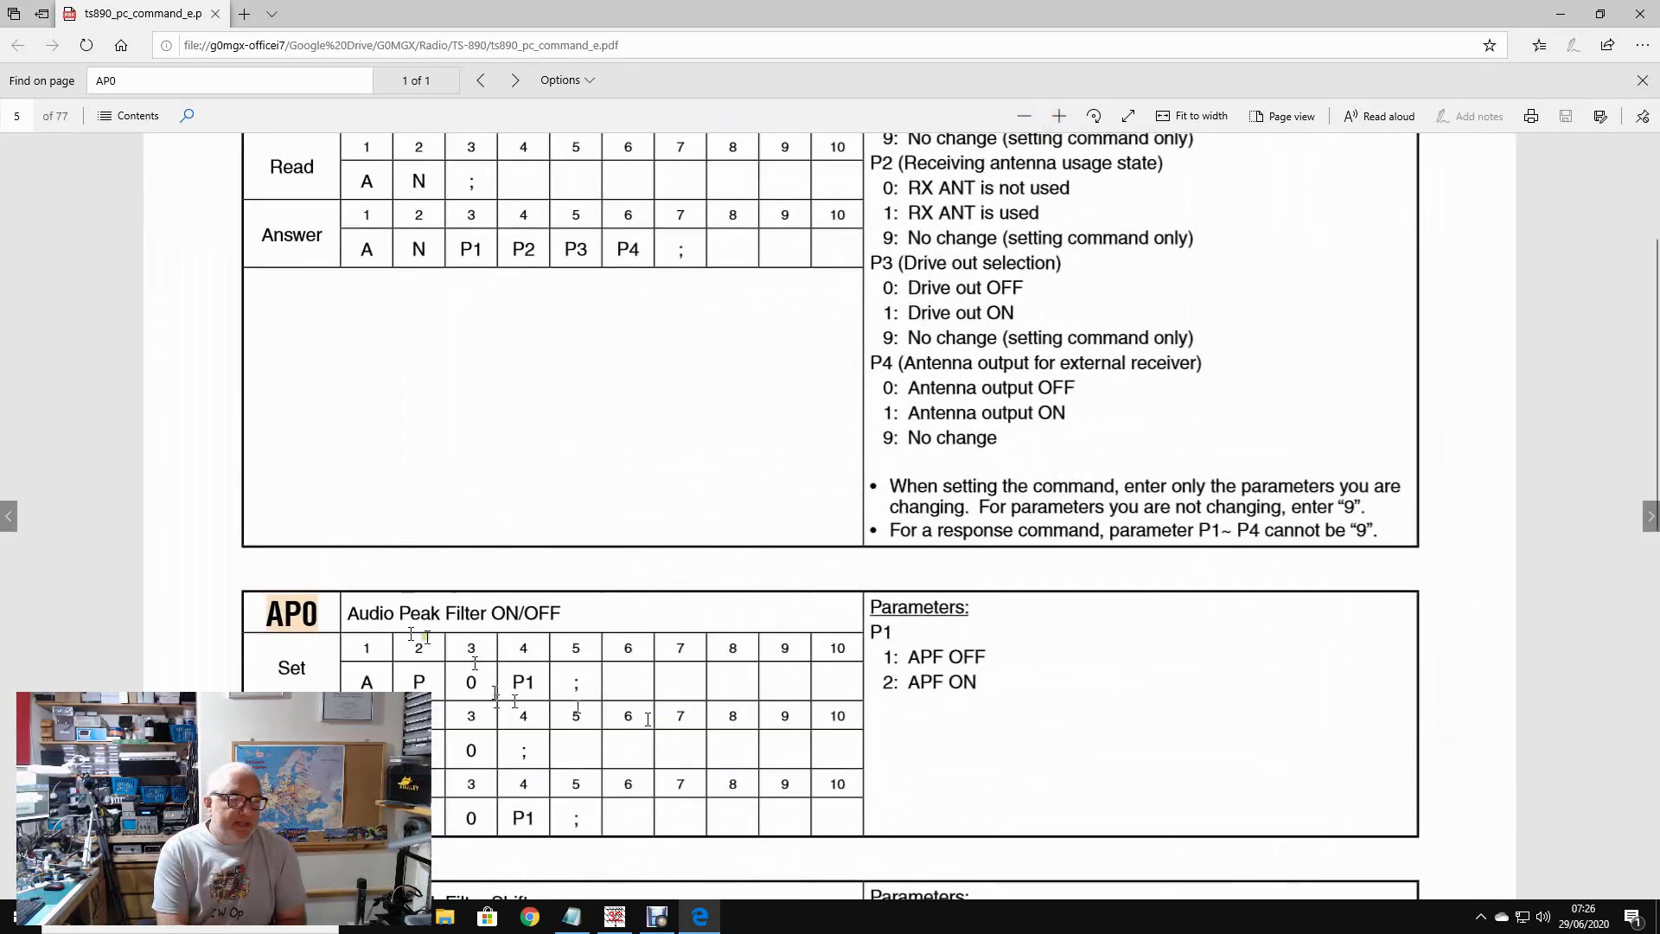
# Step: Highlight the AP0 Audio Peak Filter command and its '2: APF ON' value
pyautogui.moveTo(266, 616); pyautogui.dragTo(333, 637)
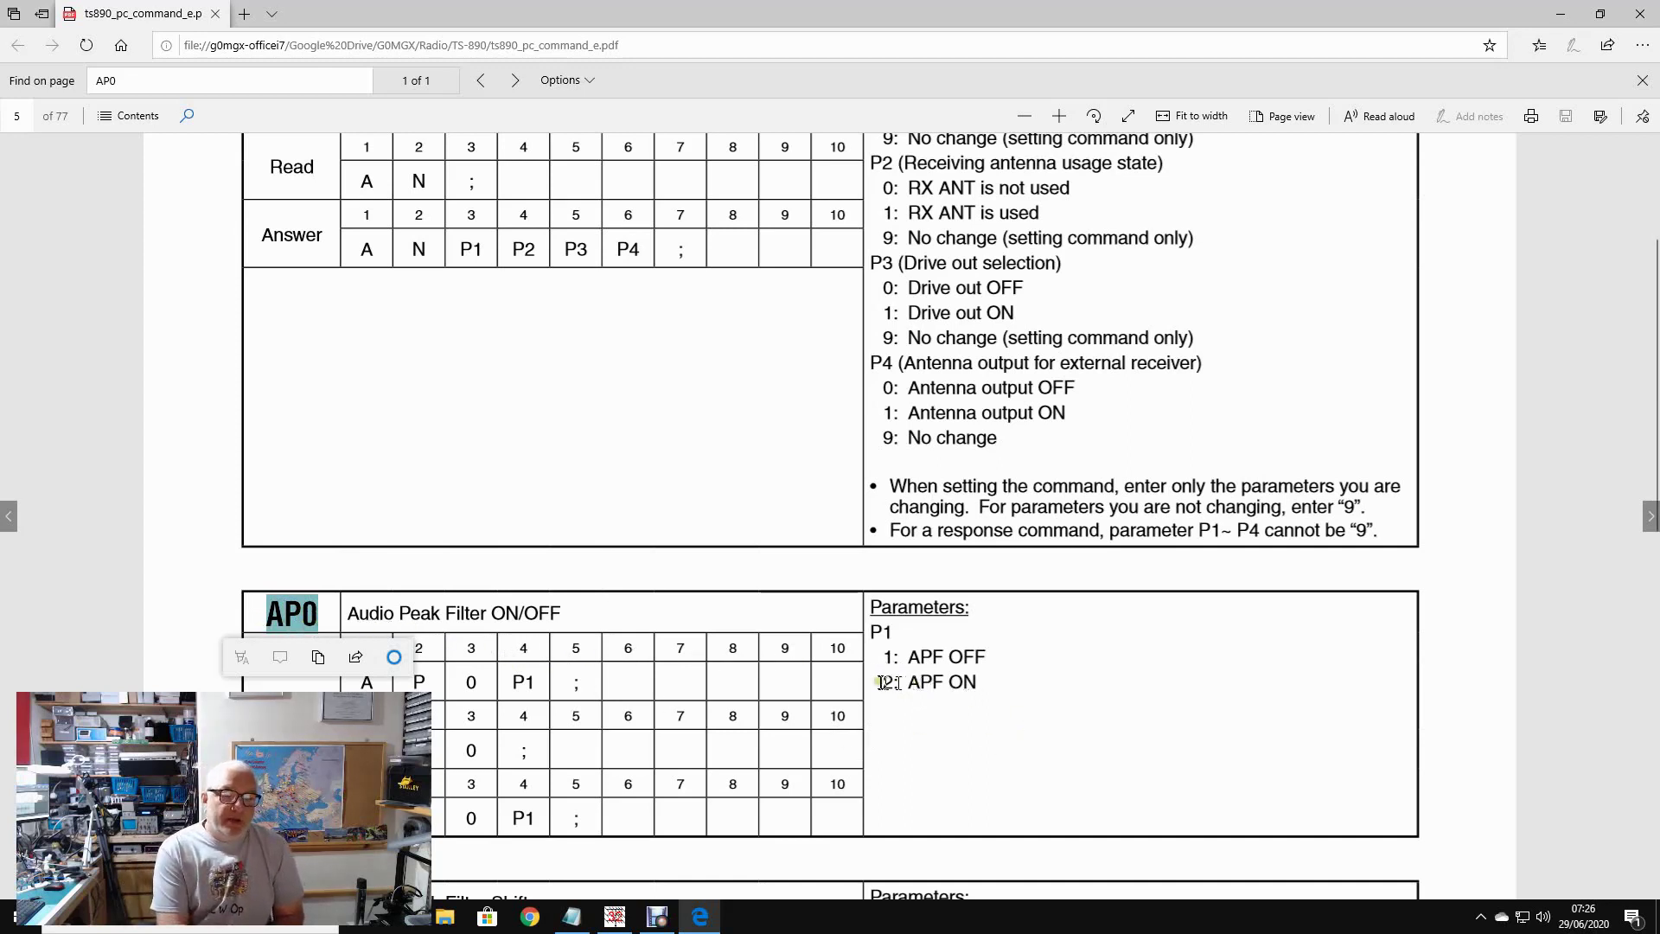
pyautogui.moveTo(874, 682); pyautogui.dragTo(974, 689)
pyautogui.click(991, 686)
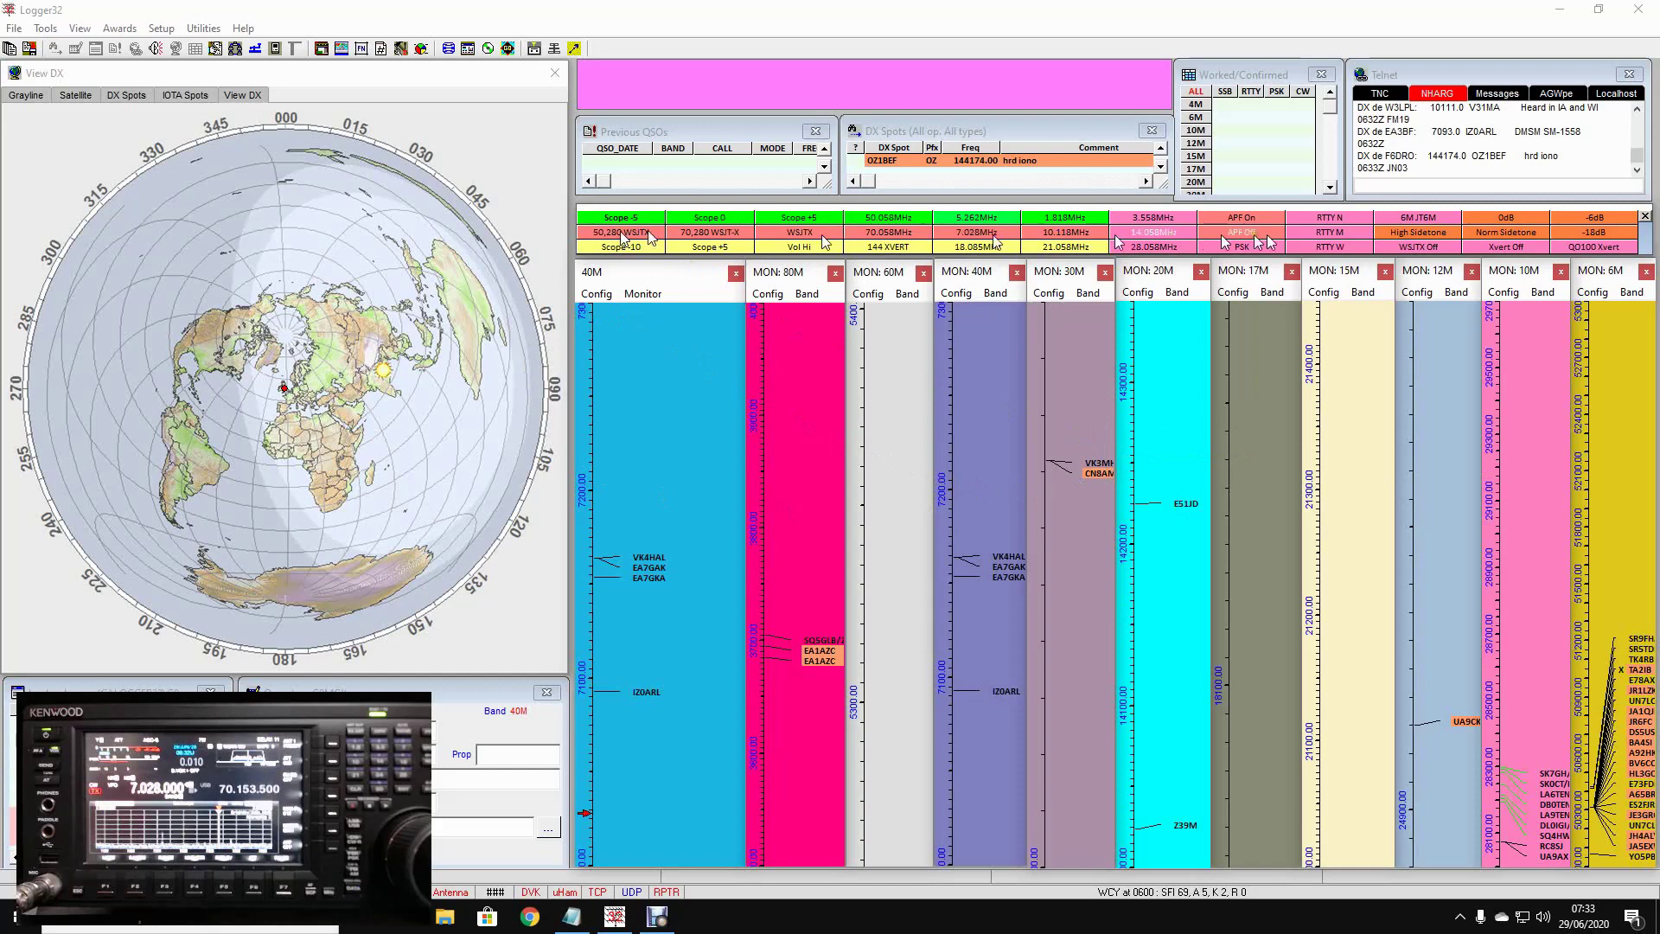
# Step: Shift the macro bar, then run the 70.058MHz macro and then the 7.028MHz macro
pyautogui.moveTo(1643, 247)
pyautogui.mouseDown()
pyautogui.moveTo(1435, 245)
pyautogui.moveTo(1643, 248)
pyautogui.mouseUp()
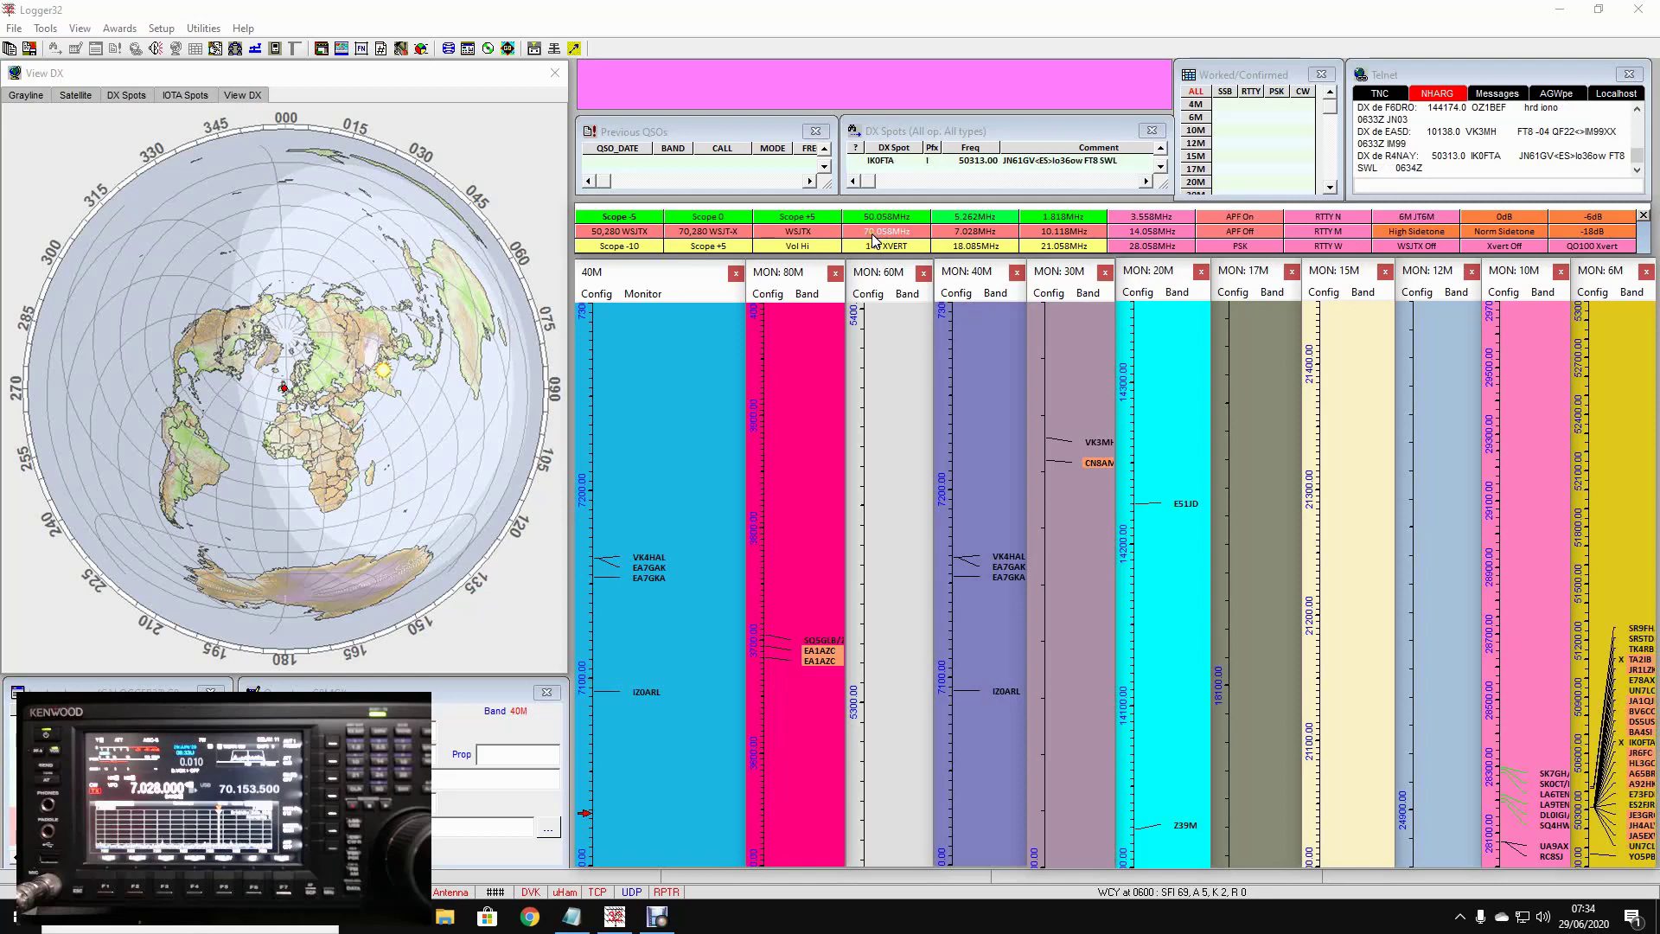
pyautogui.click(873, 236)
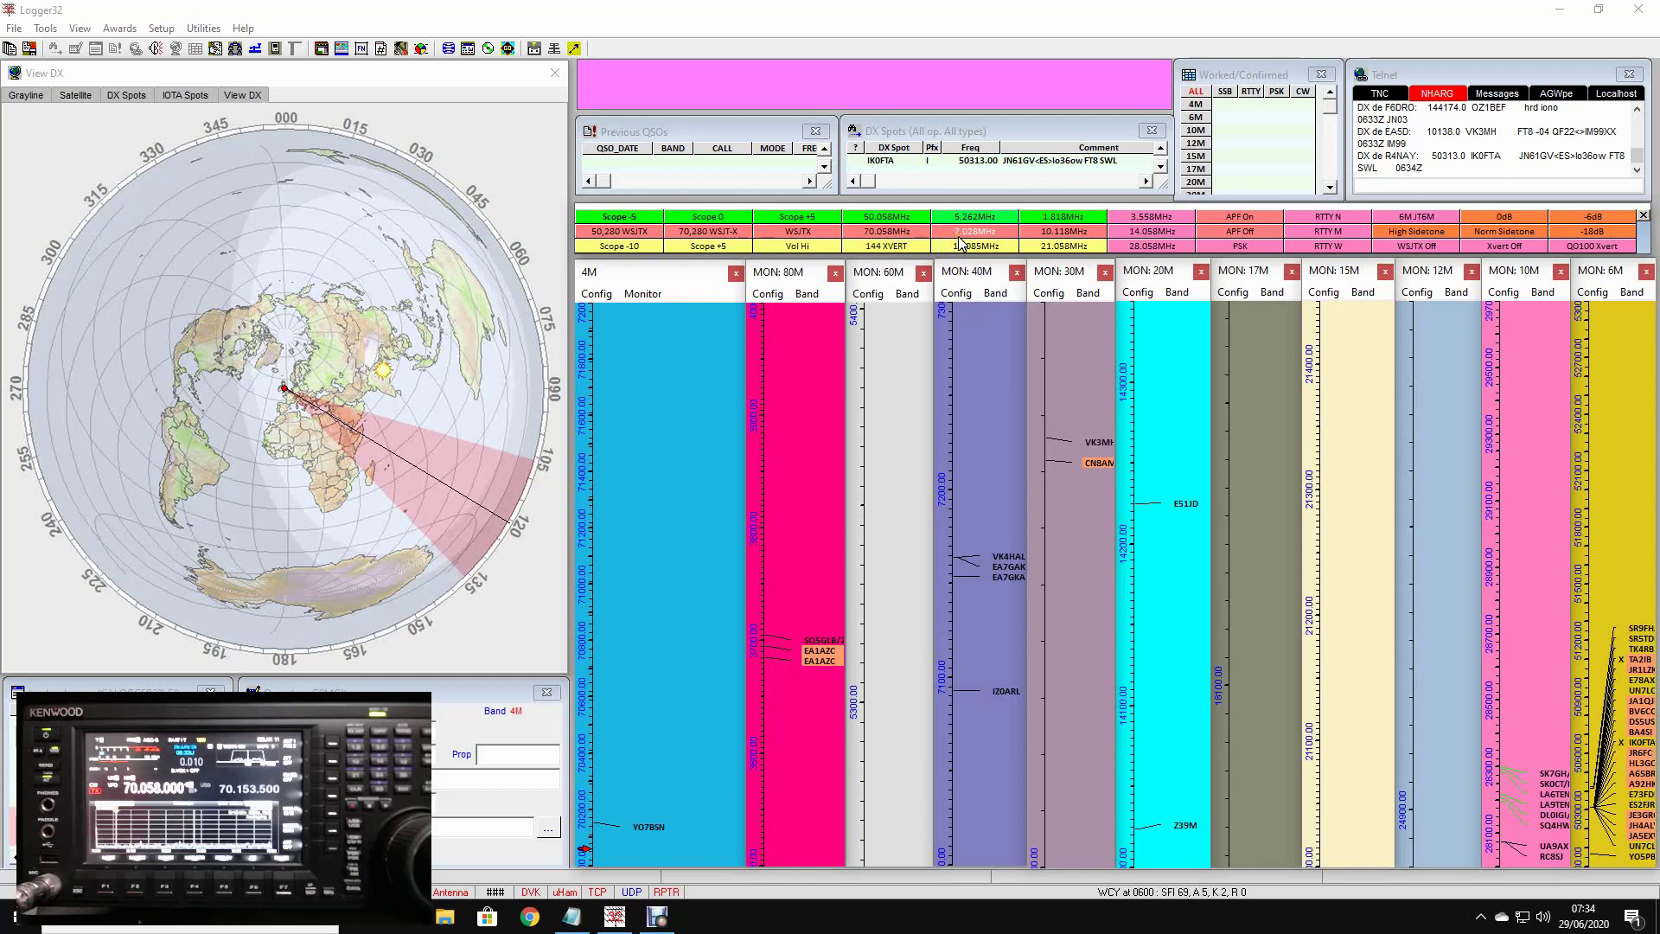
pyautogui.click(959, 234)
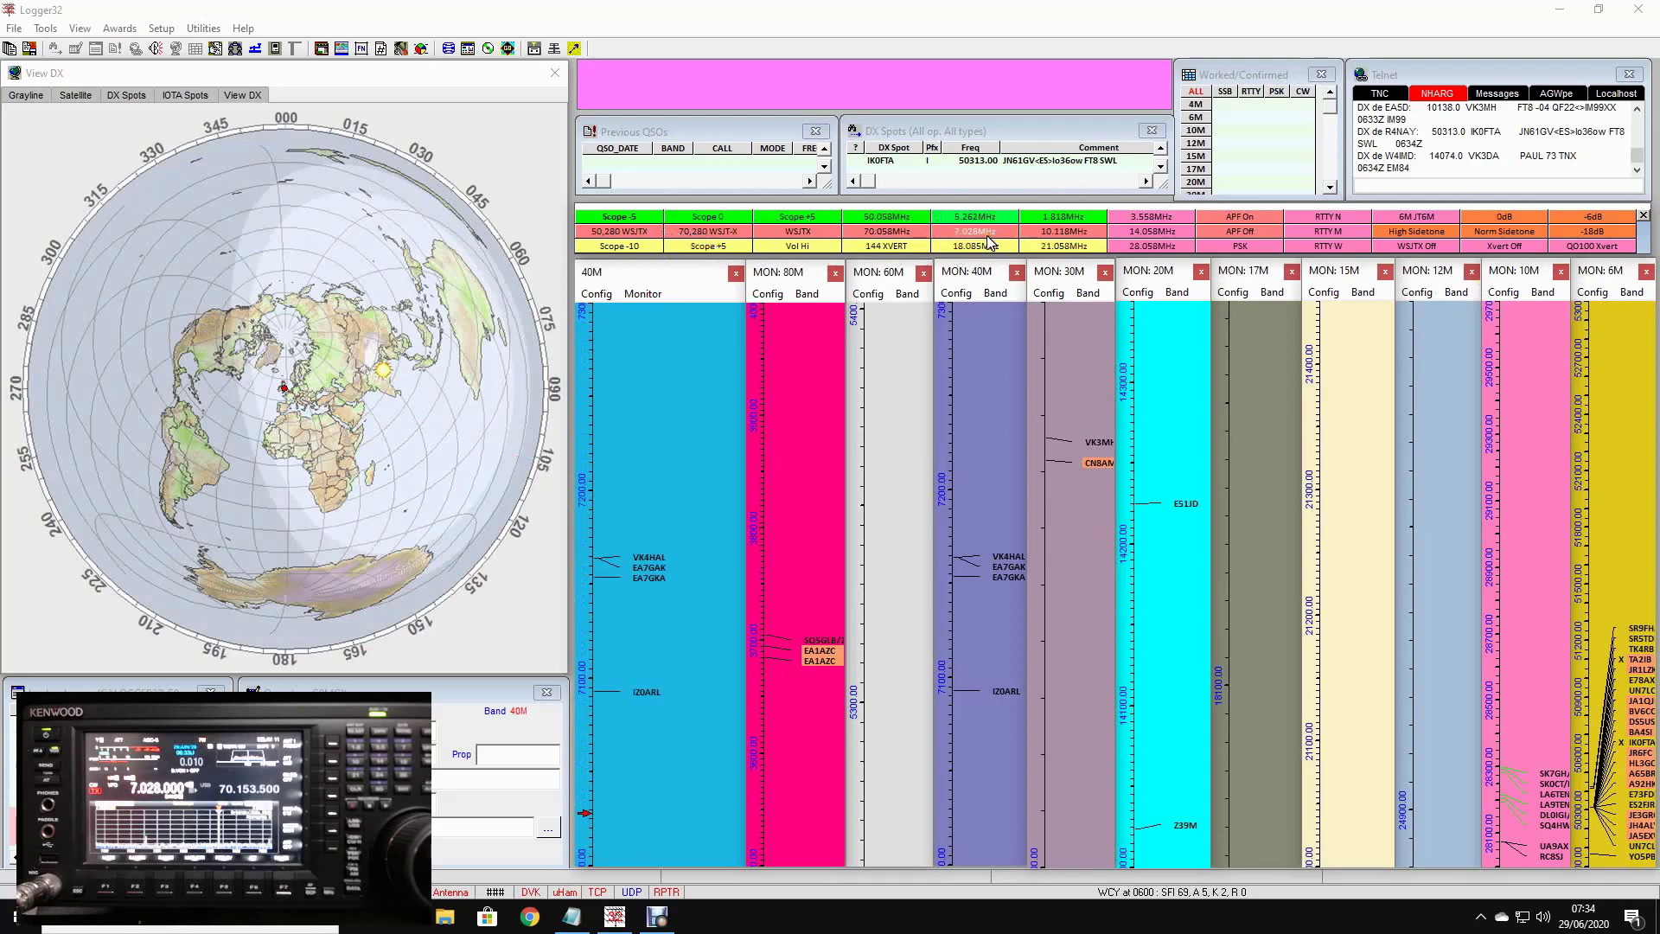
pyautogui.rightClick(989, 238)
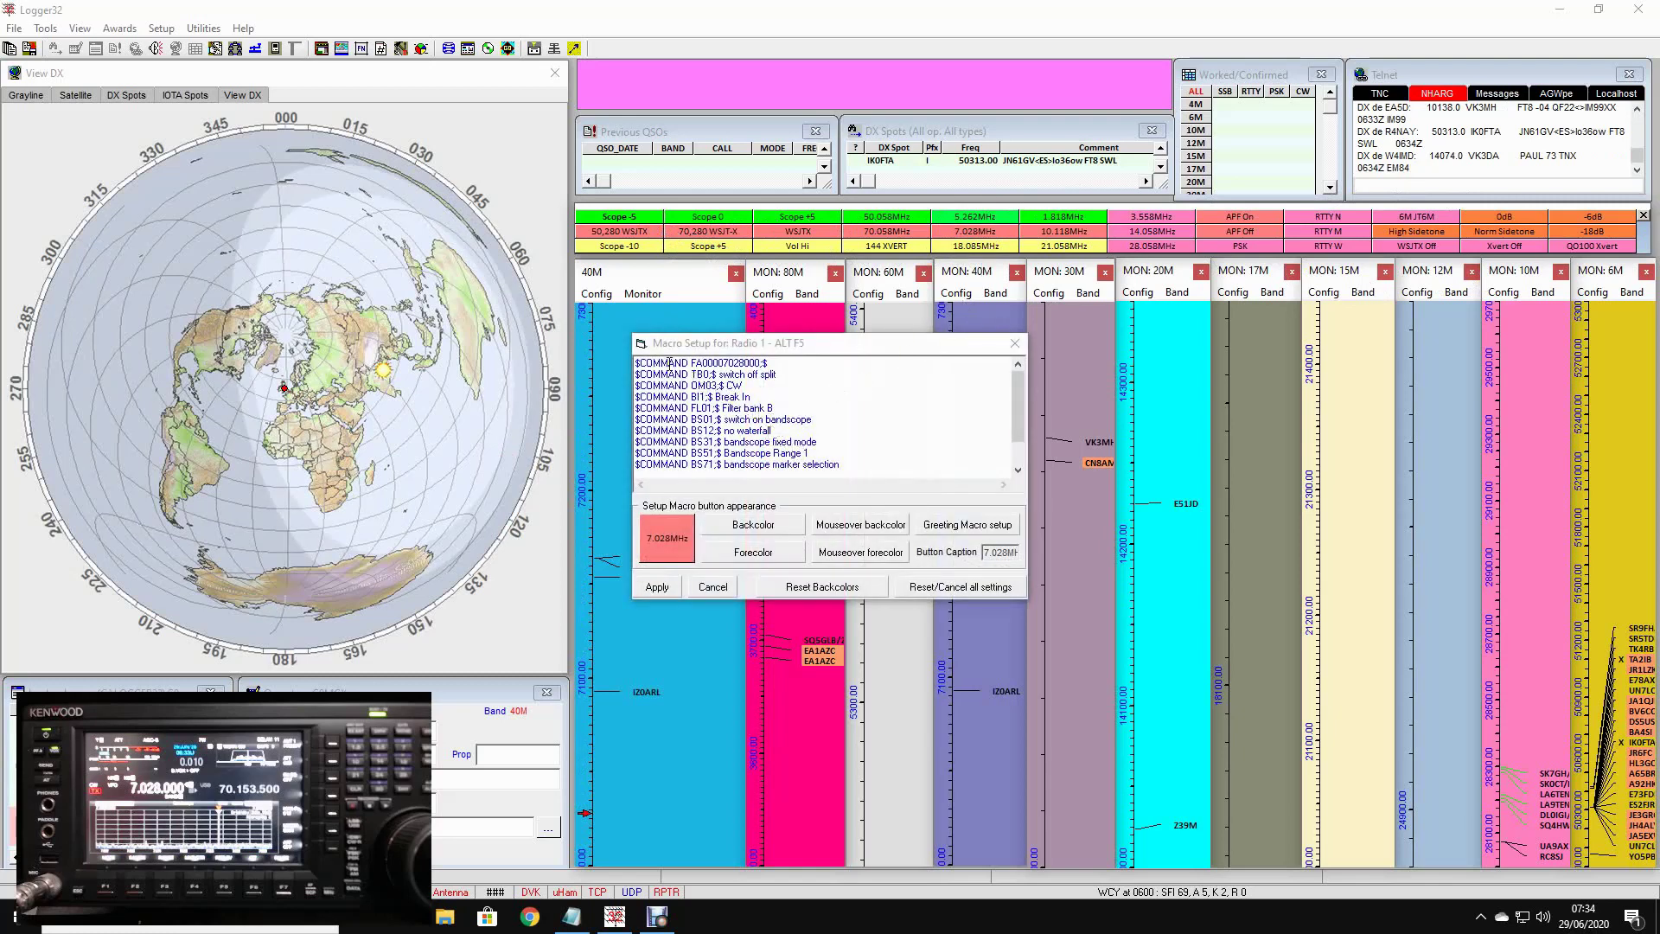
pyautogui.moveTo(691, 361); pyautogui.dragTo(763, 355)
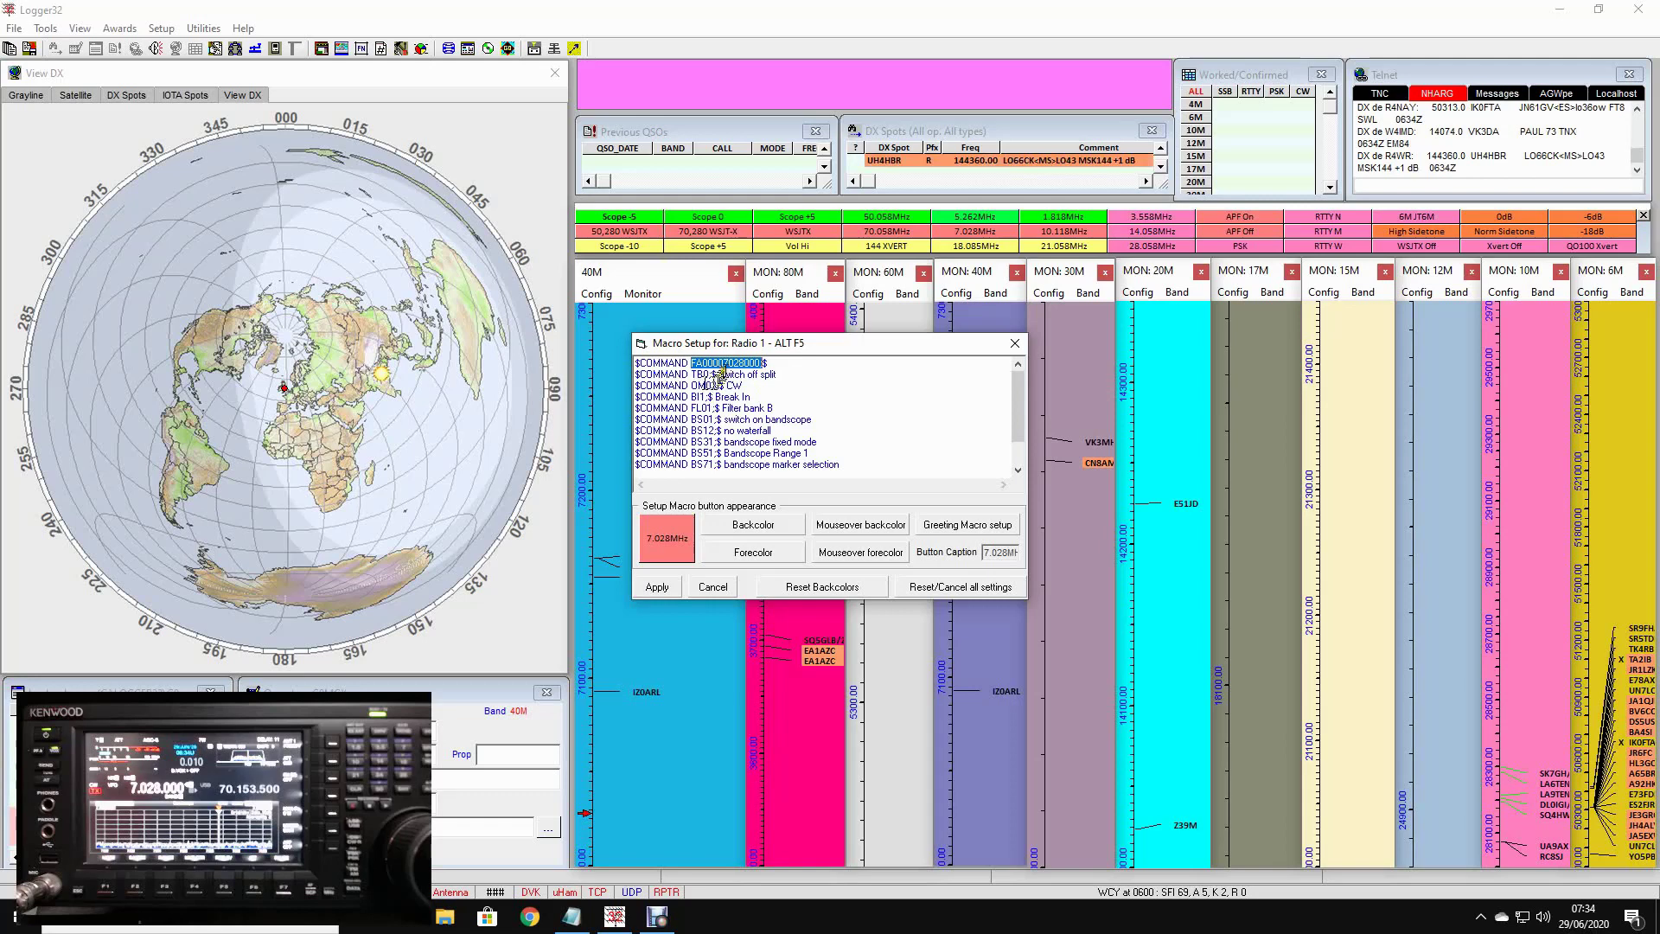
pyautogui.doubleClick(726, 364)
pyautogui.click(723, 365)
pyautogui.moveTo(723, 364); pyautogui.dragTo(755, 364)
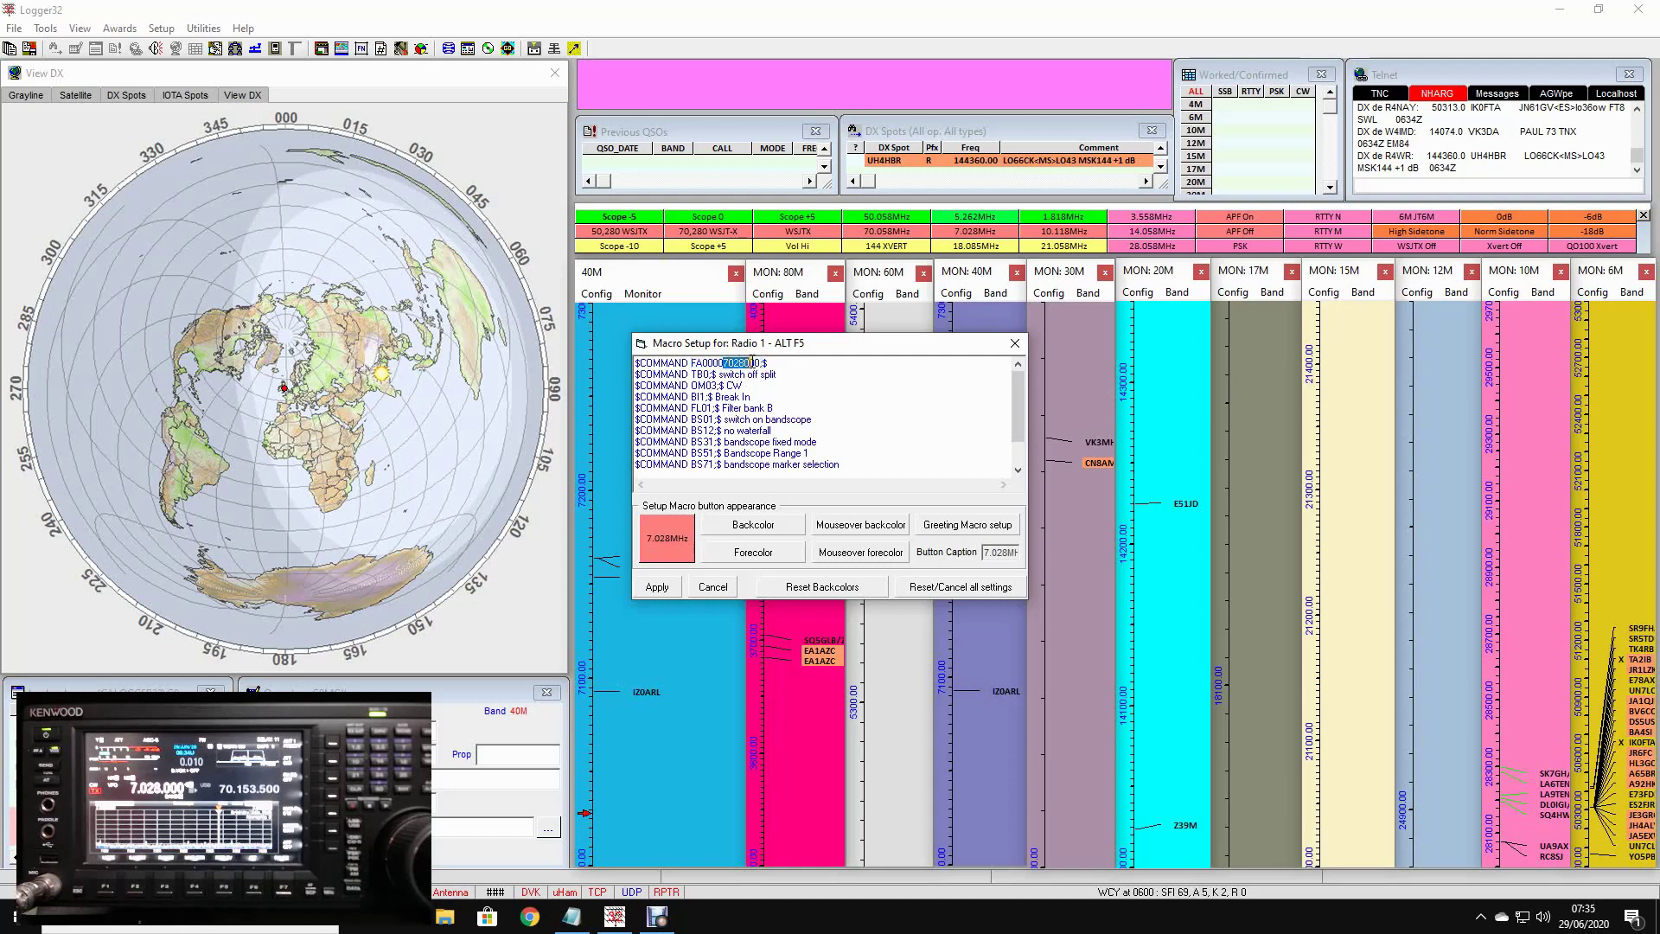
pyautogui.click(755, 364)
pyautogui.doubleClick(708, 363)
pyautogui.doubleClick(704, 374)
pyautogui.doubleClick(752, 375)
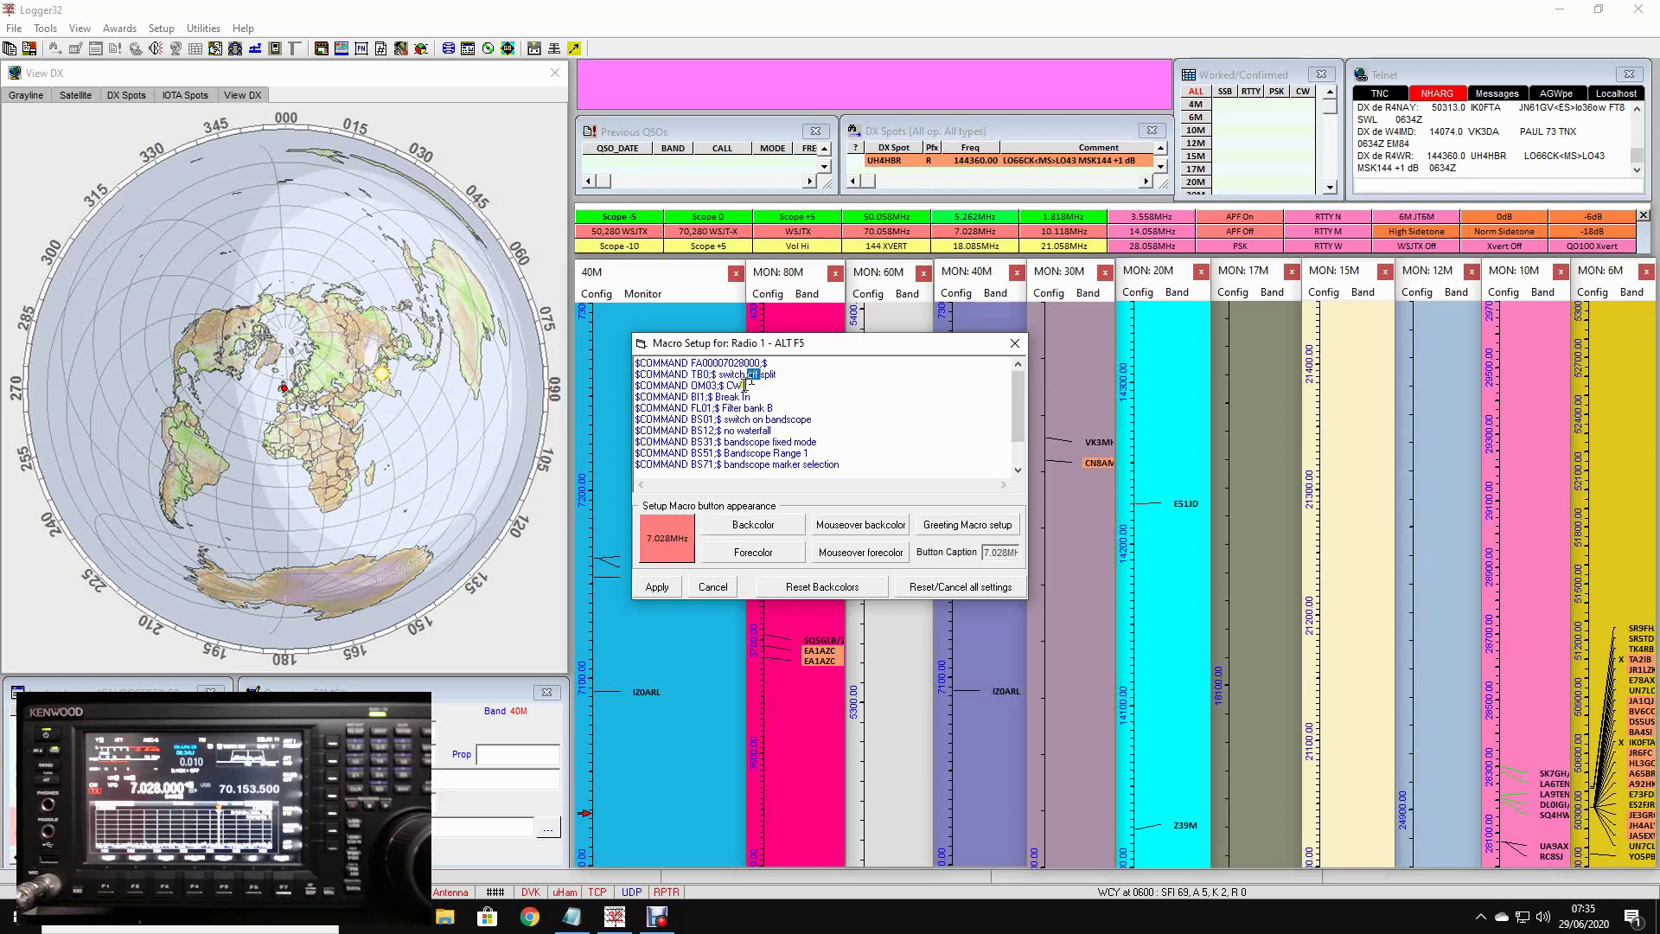
pyautogui.doubleClick(692, 397)
pyautogui.doubleClick(692, 408)
pyautogui.doubleClick(704, 420)
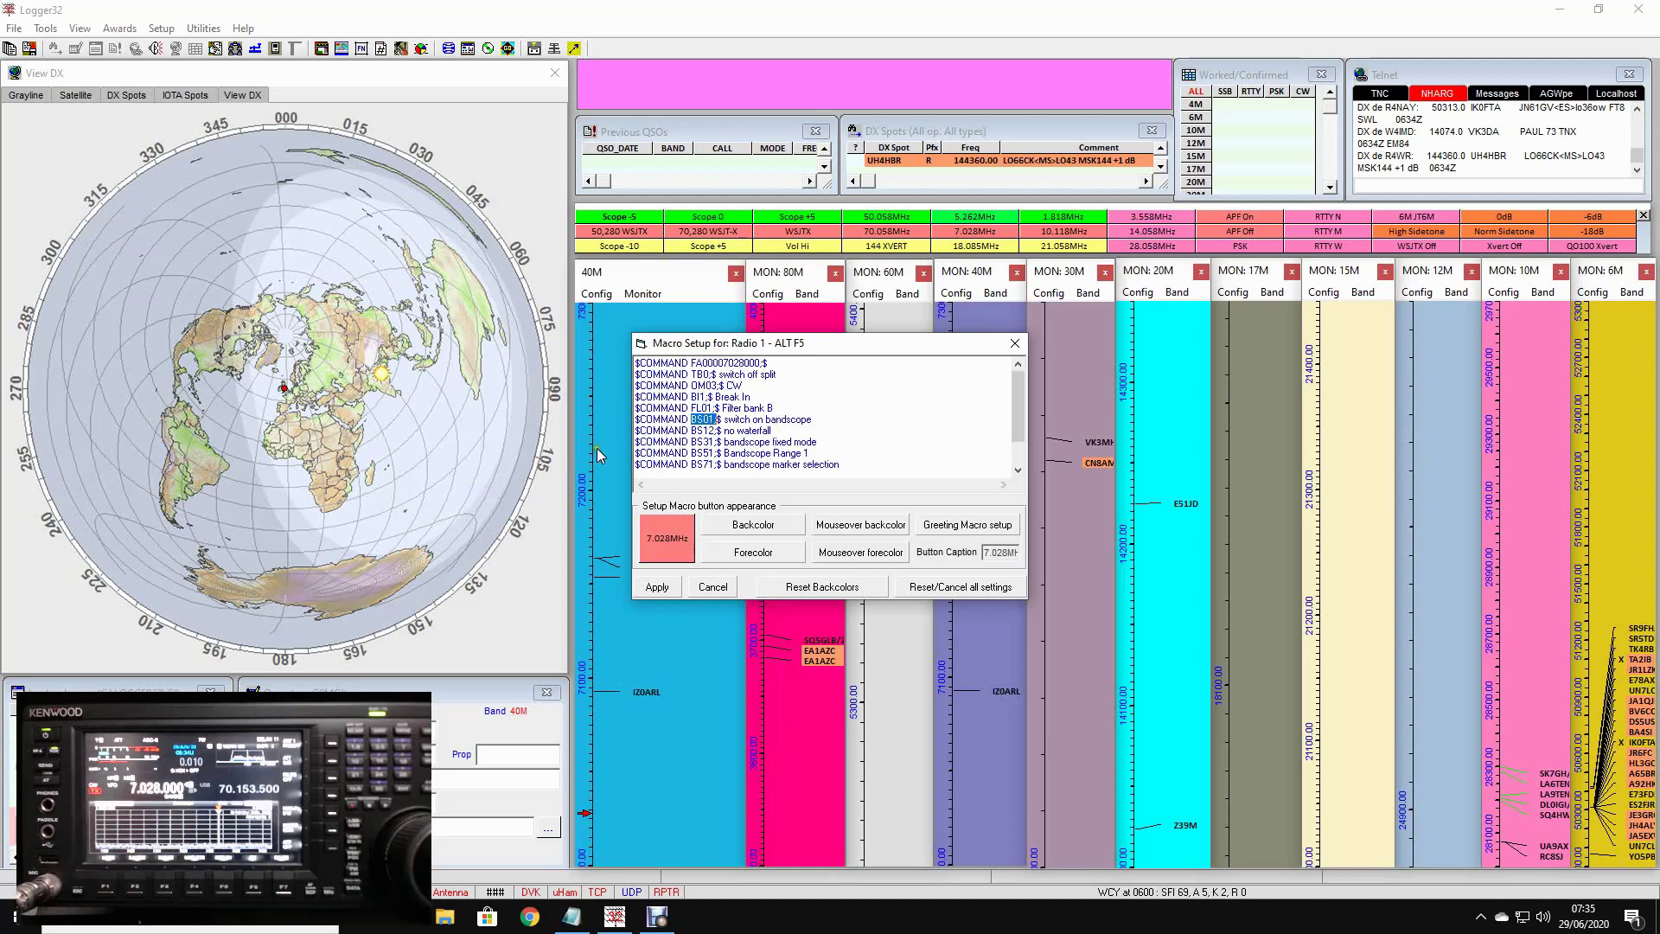
pyautogui.click(705, 588)
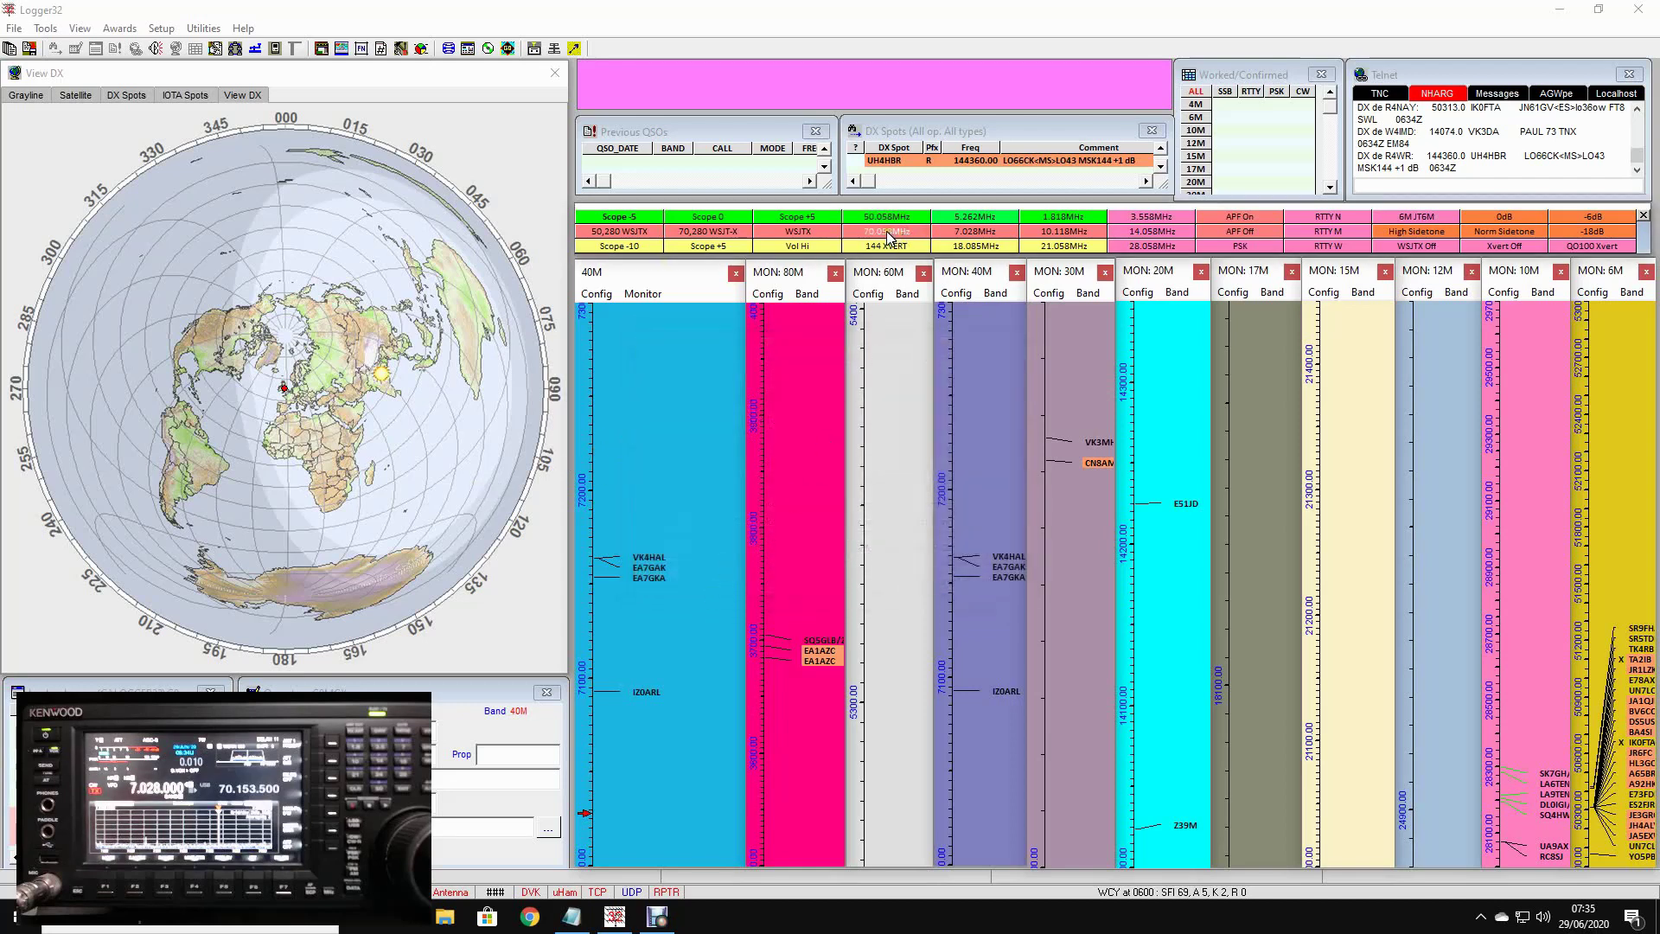
# Step: Tune to 70.058 MHz on 4m and open the QO100 Xvert macro setup
pyautogui.click(888, 237)
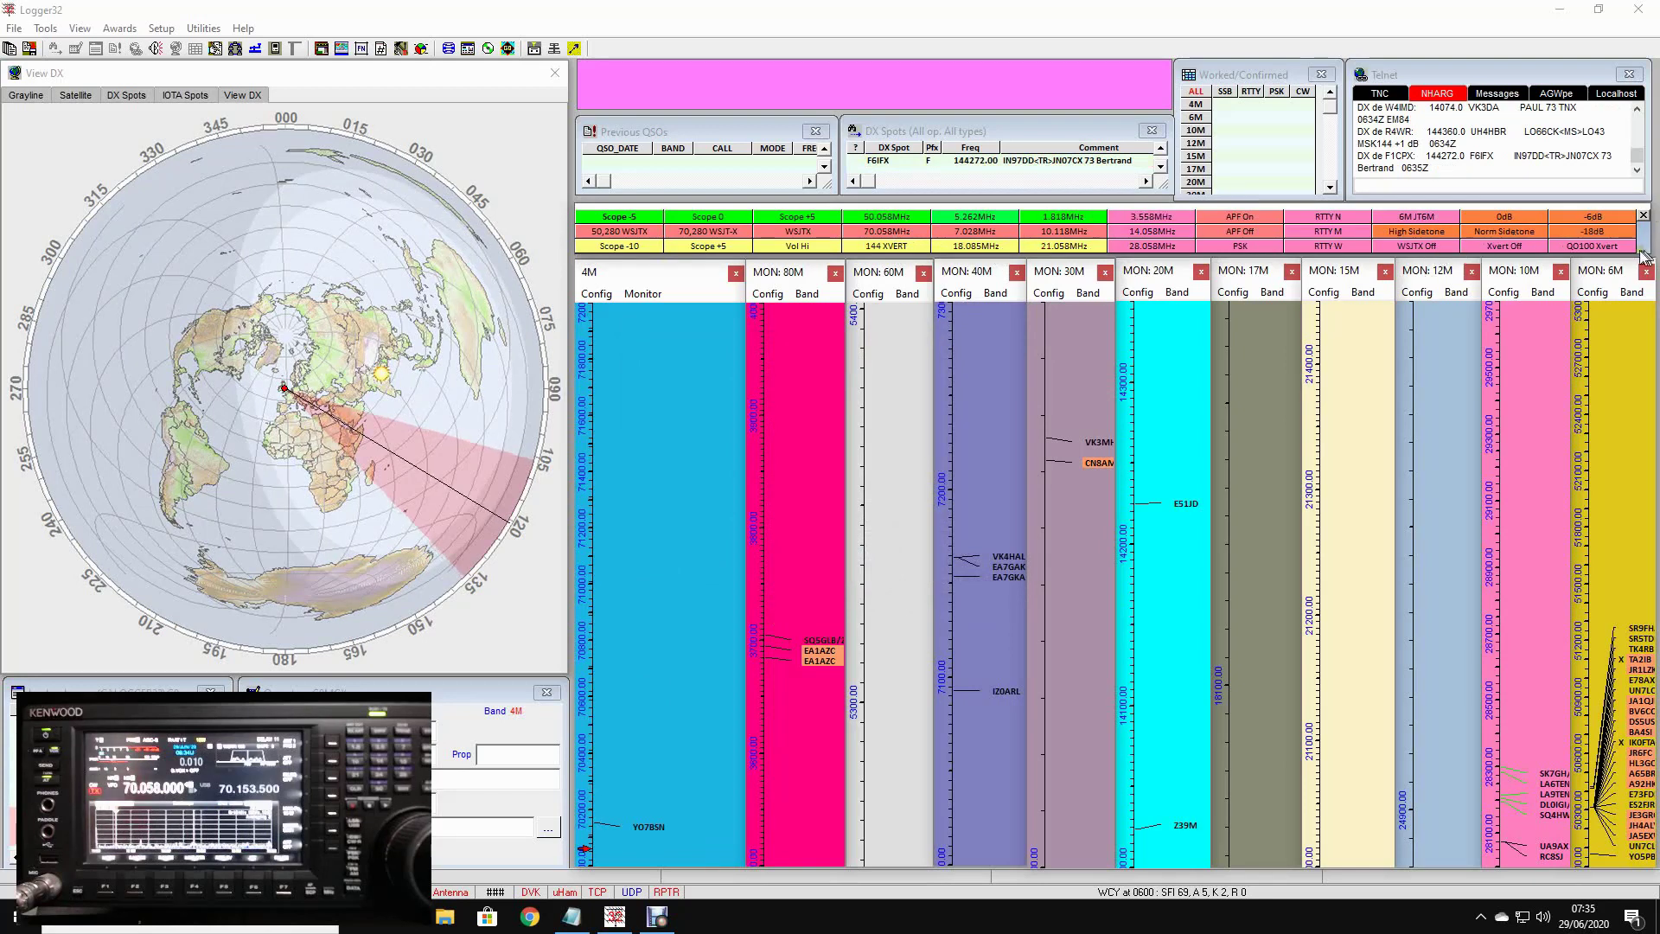
pyautogui.rightClick(1582, 250)
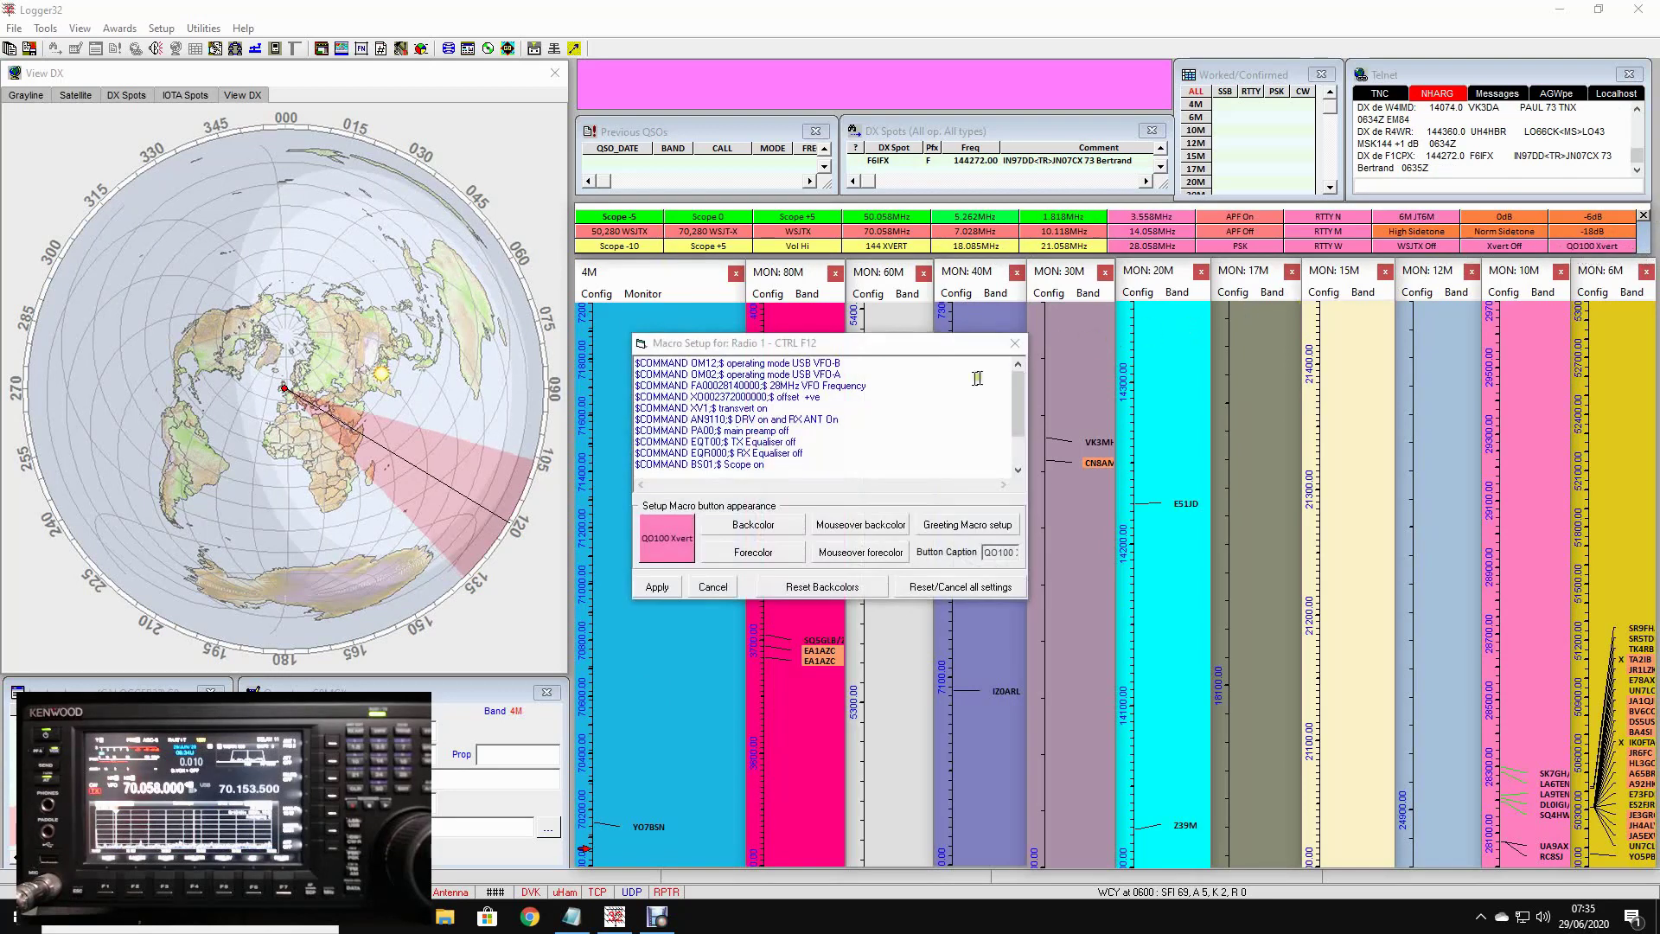
pyautogui.moveTo(874, 347); pyautogui.dragTo(1368, 429)
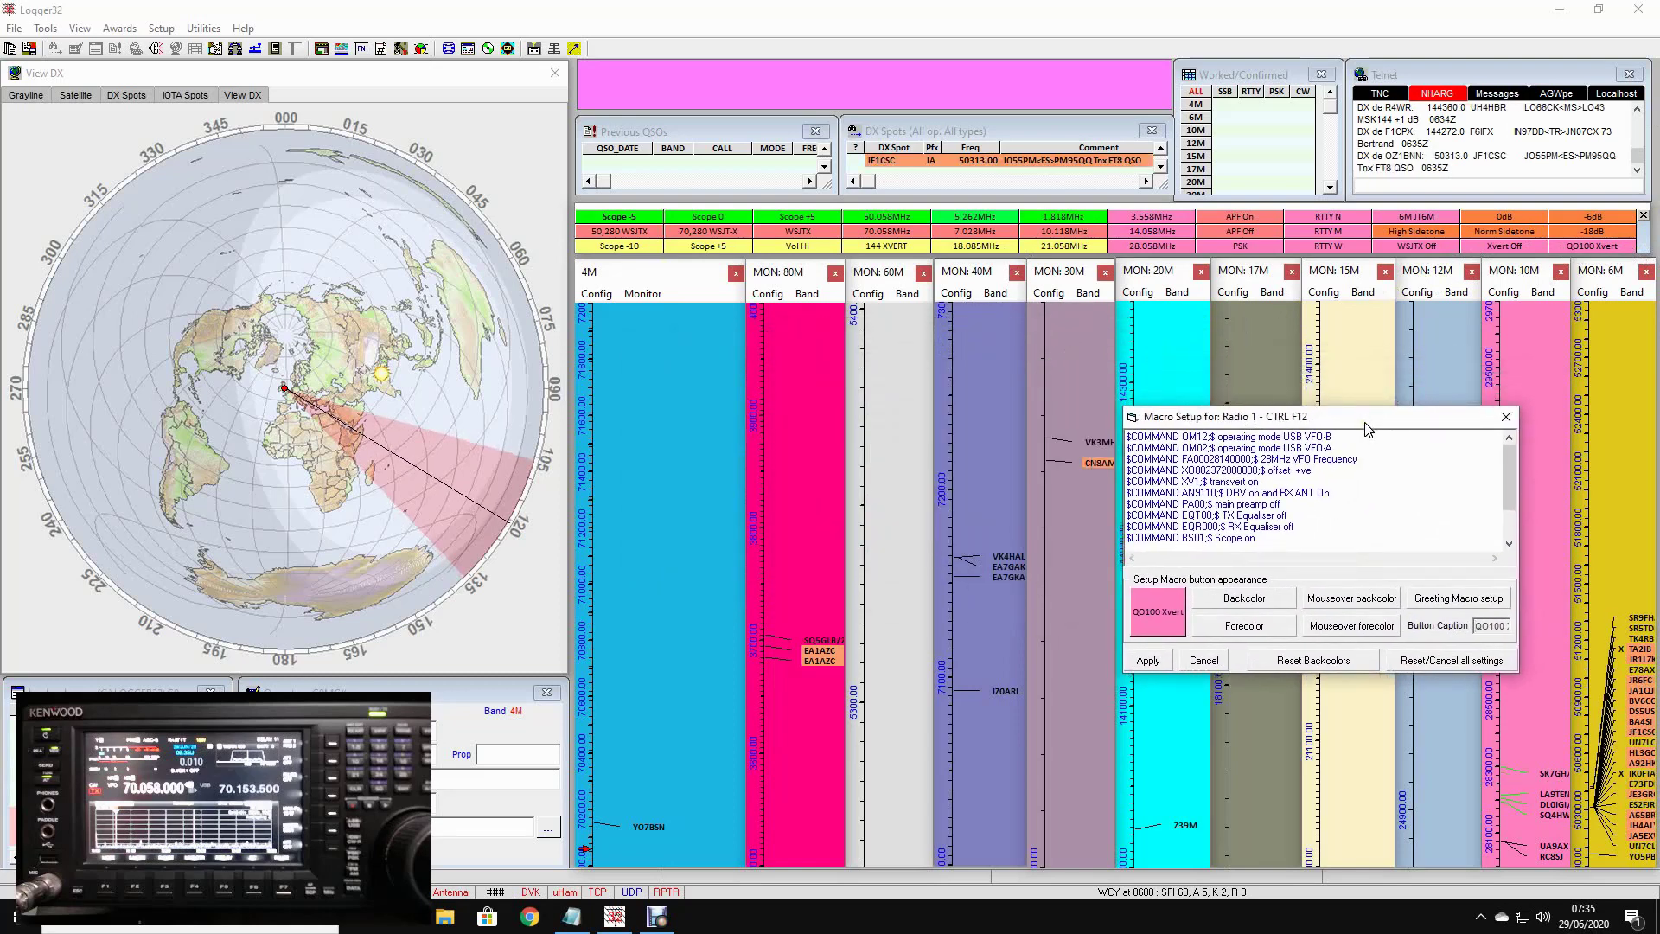
pyautogui.doubleClick(1183, 458)
pyautogui.doubleClick(1187, 470)
pyautogui.doubleClick(1186, 492)
pyautogui.doubleClick(1186, 503)
pyautogui.doubleClick(1241, 459)
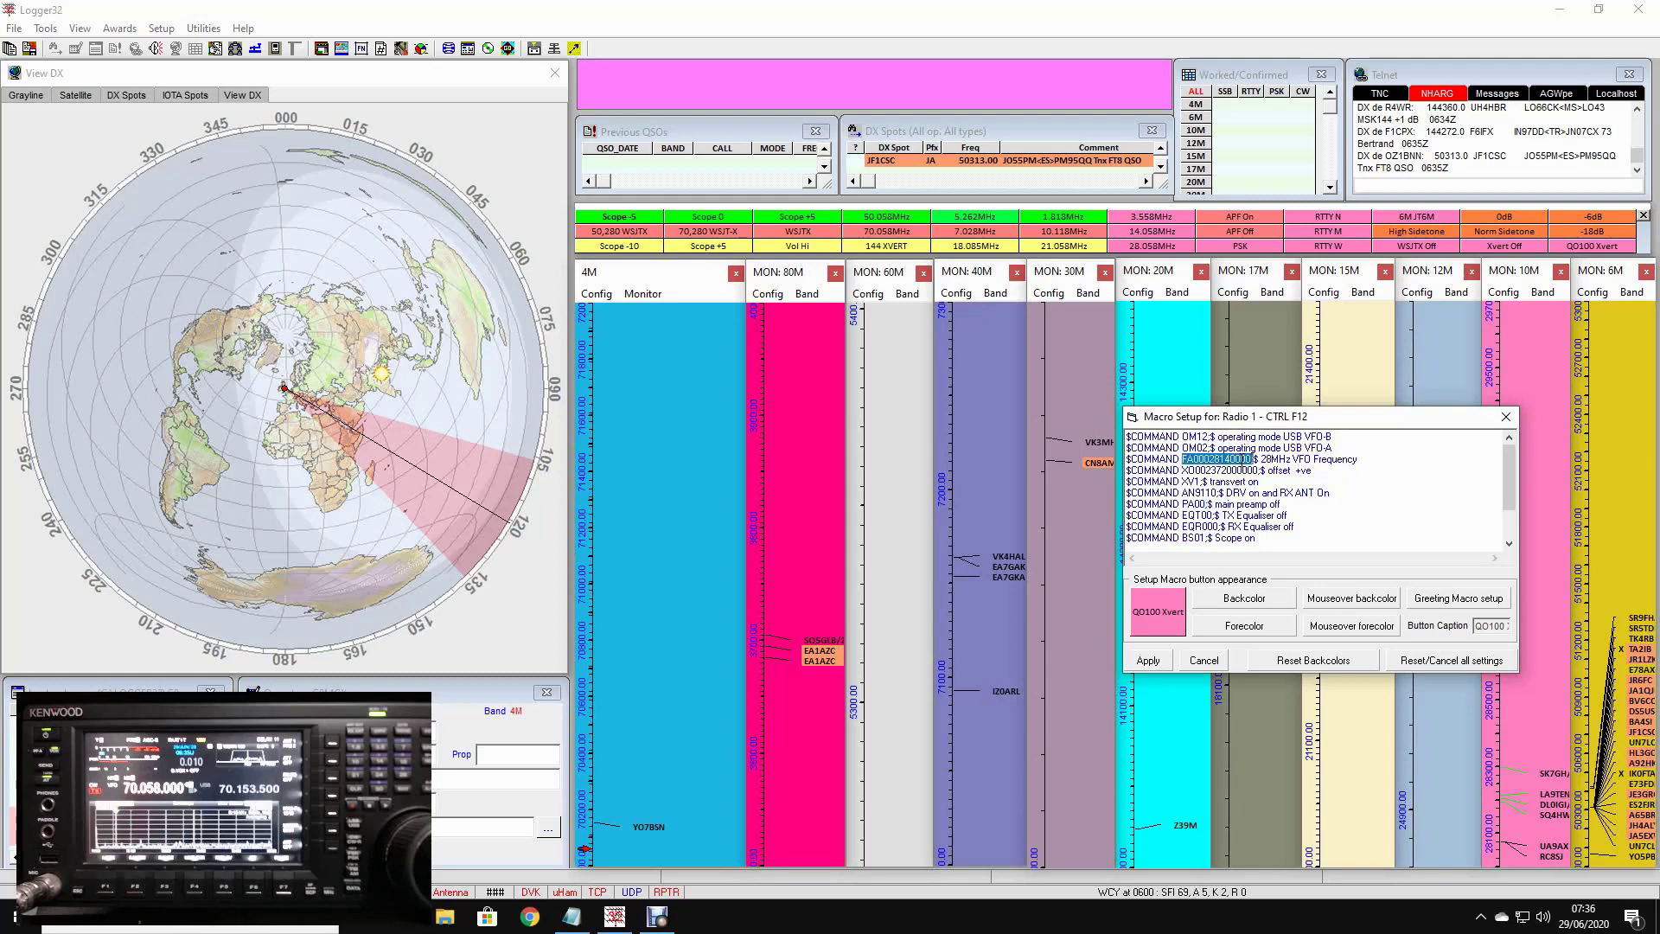
pyautogui.doubleClick(1231, 470)
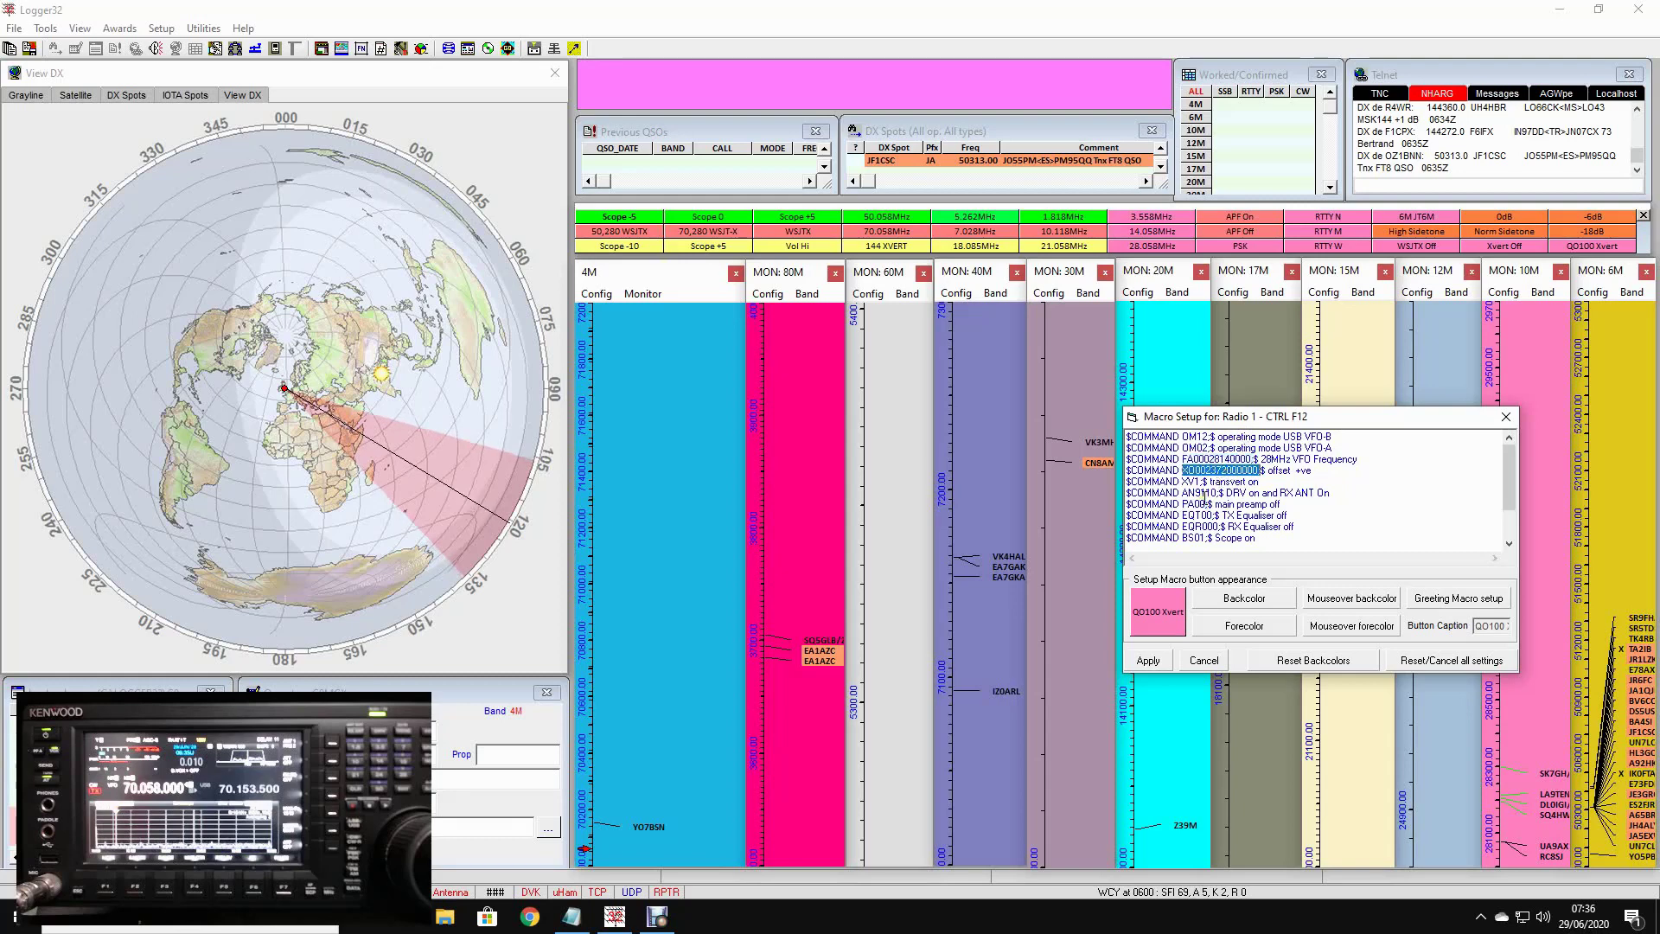
pyautogui.doubleClick(1191, 482)
pyautogui.scroll(-2, 1210, 493)
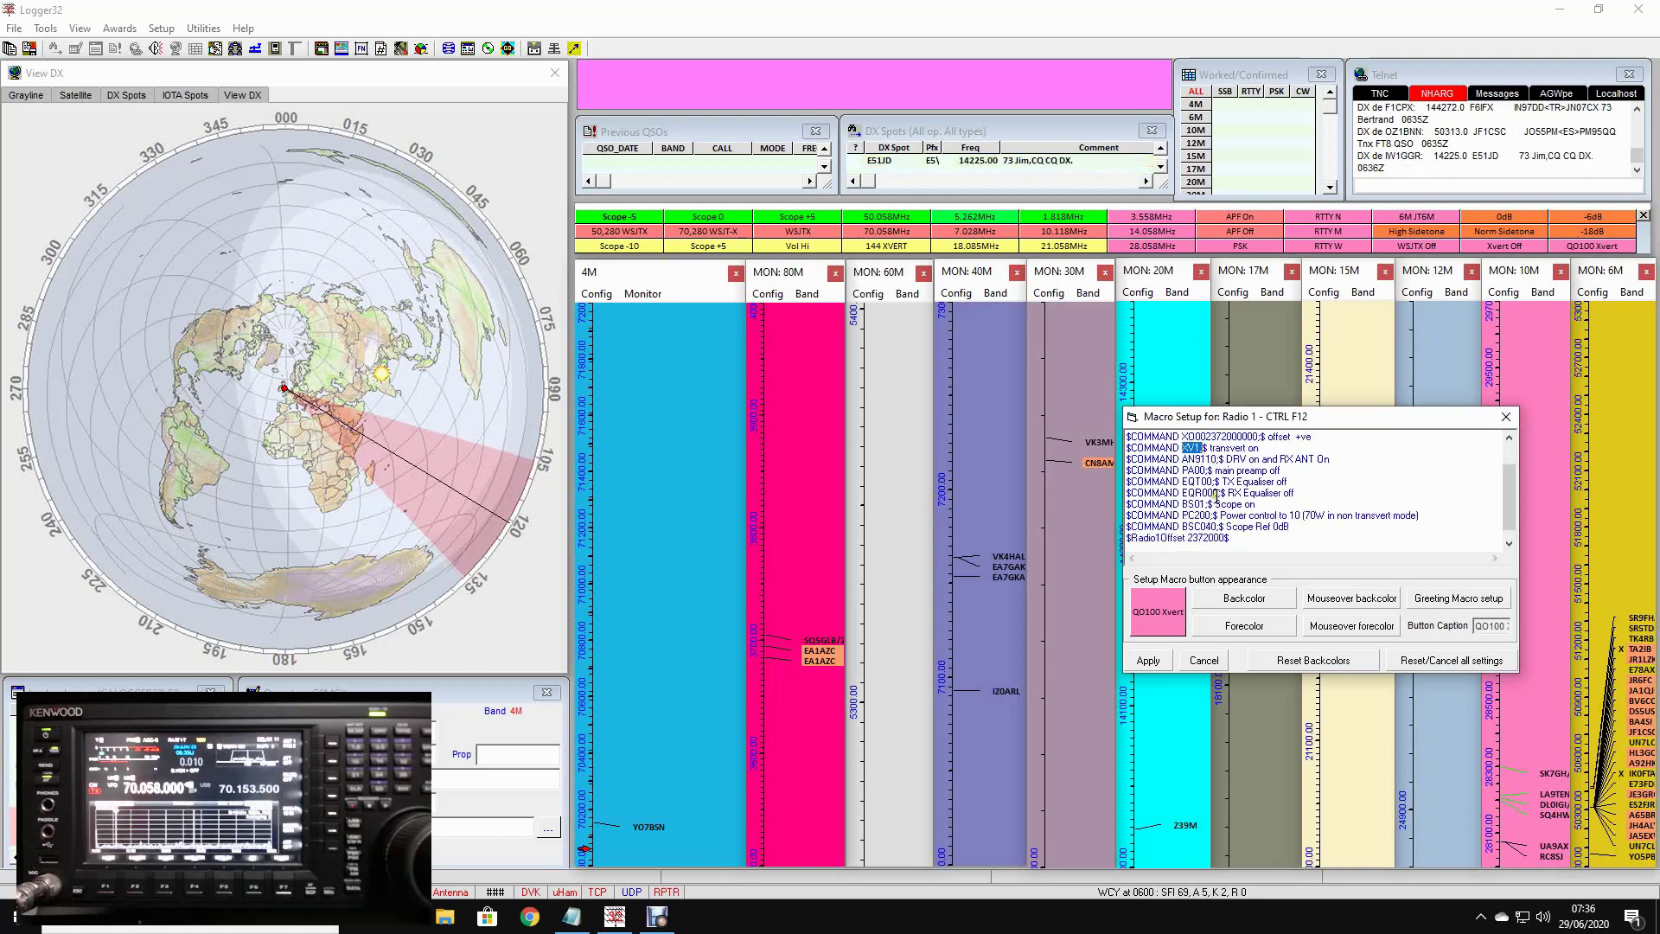
pyautogui.click(1202, 661)
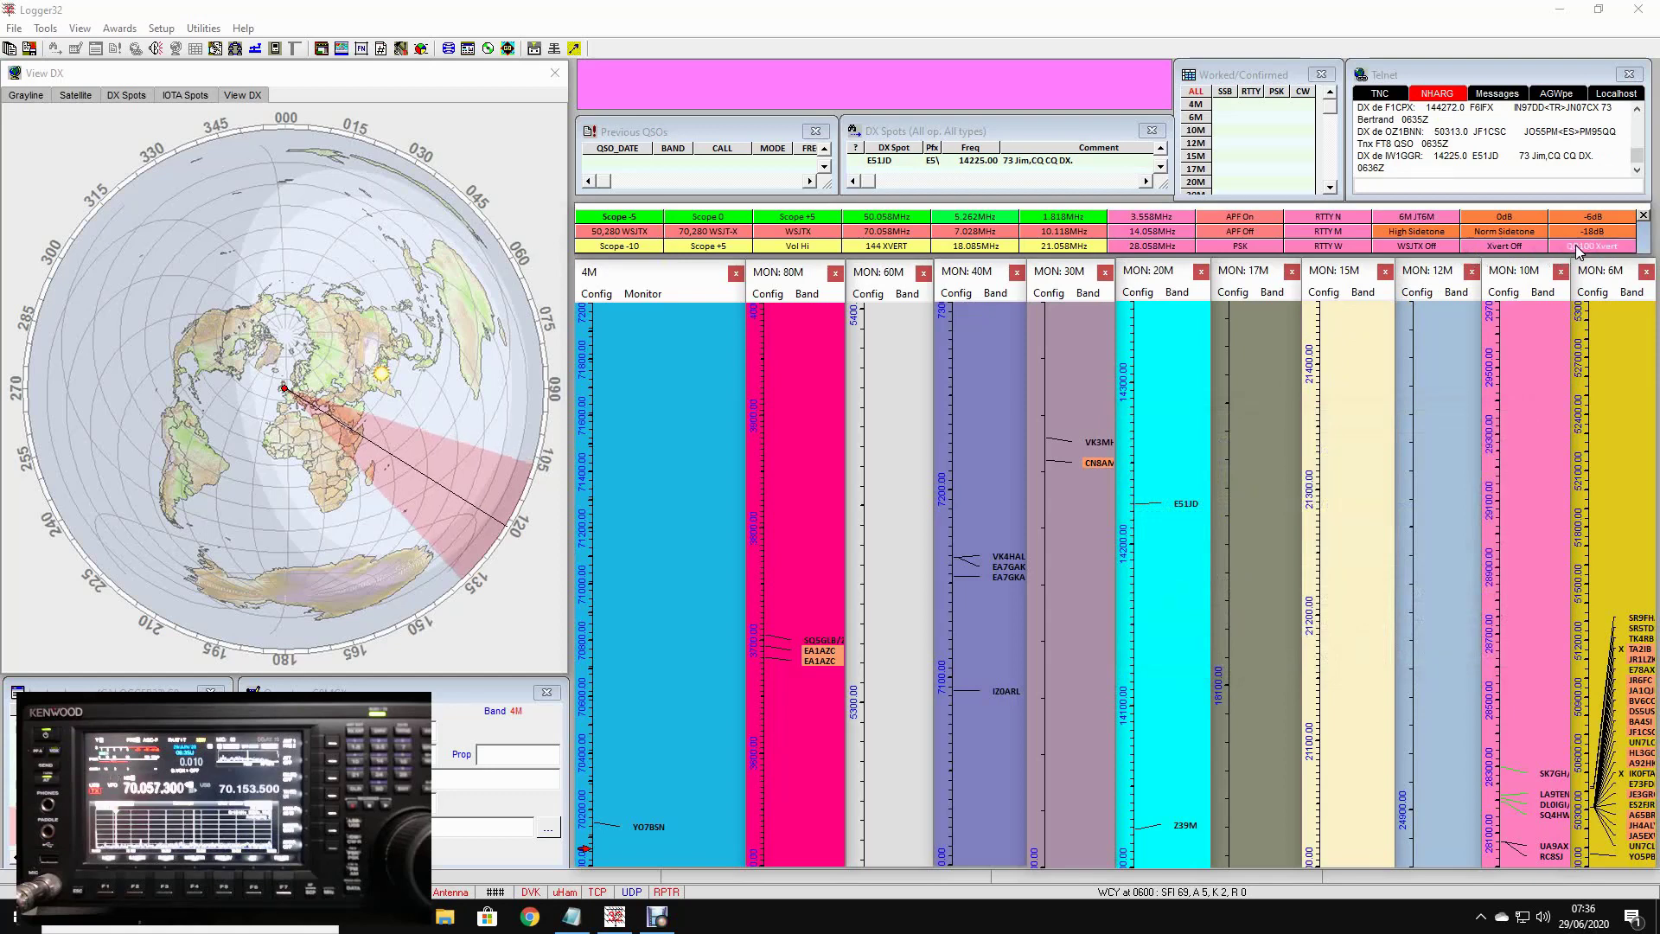
pyautogui.click(1579, 251)
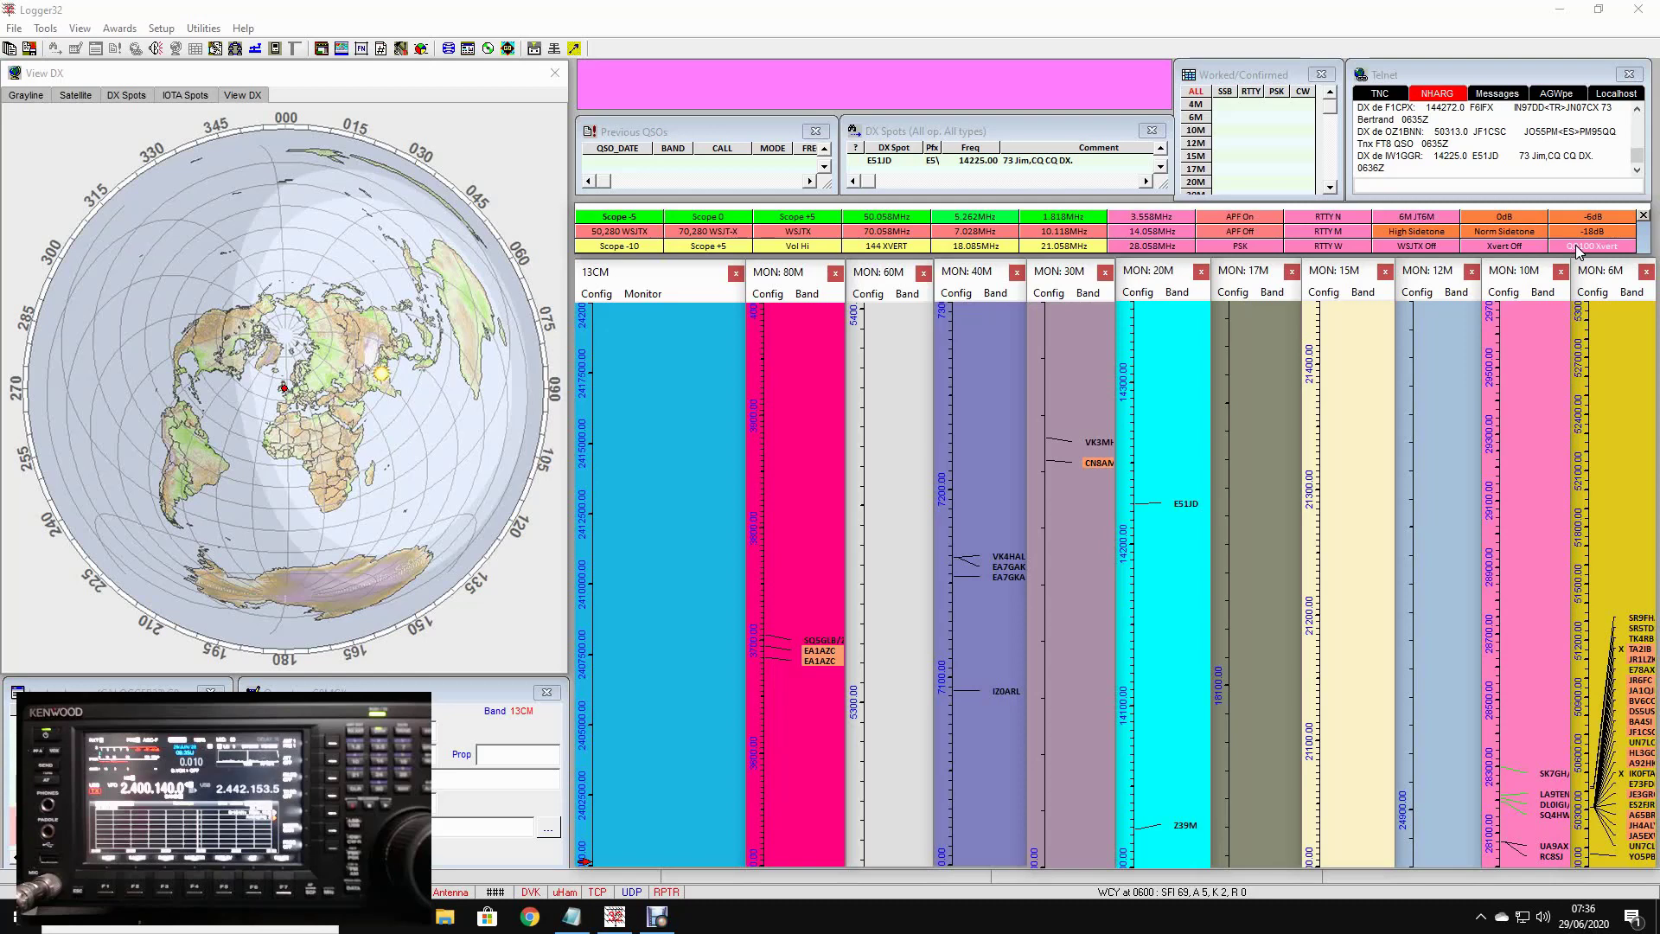
# Step: Run Xvert Off and the 7.028MHz macro, then bring up the Notepad command notes
pyautogui.click(1505, 247)
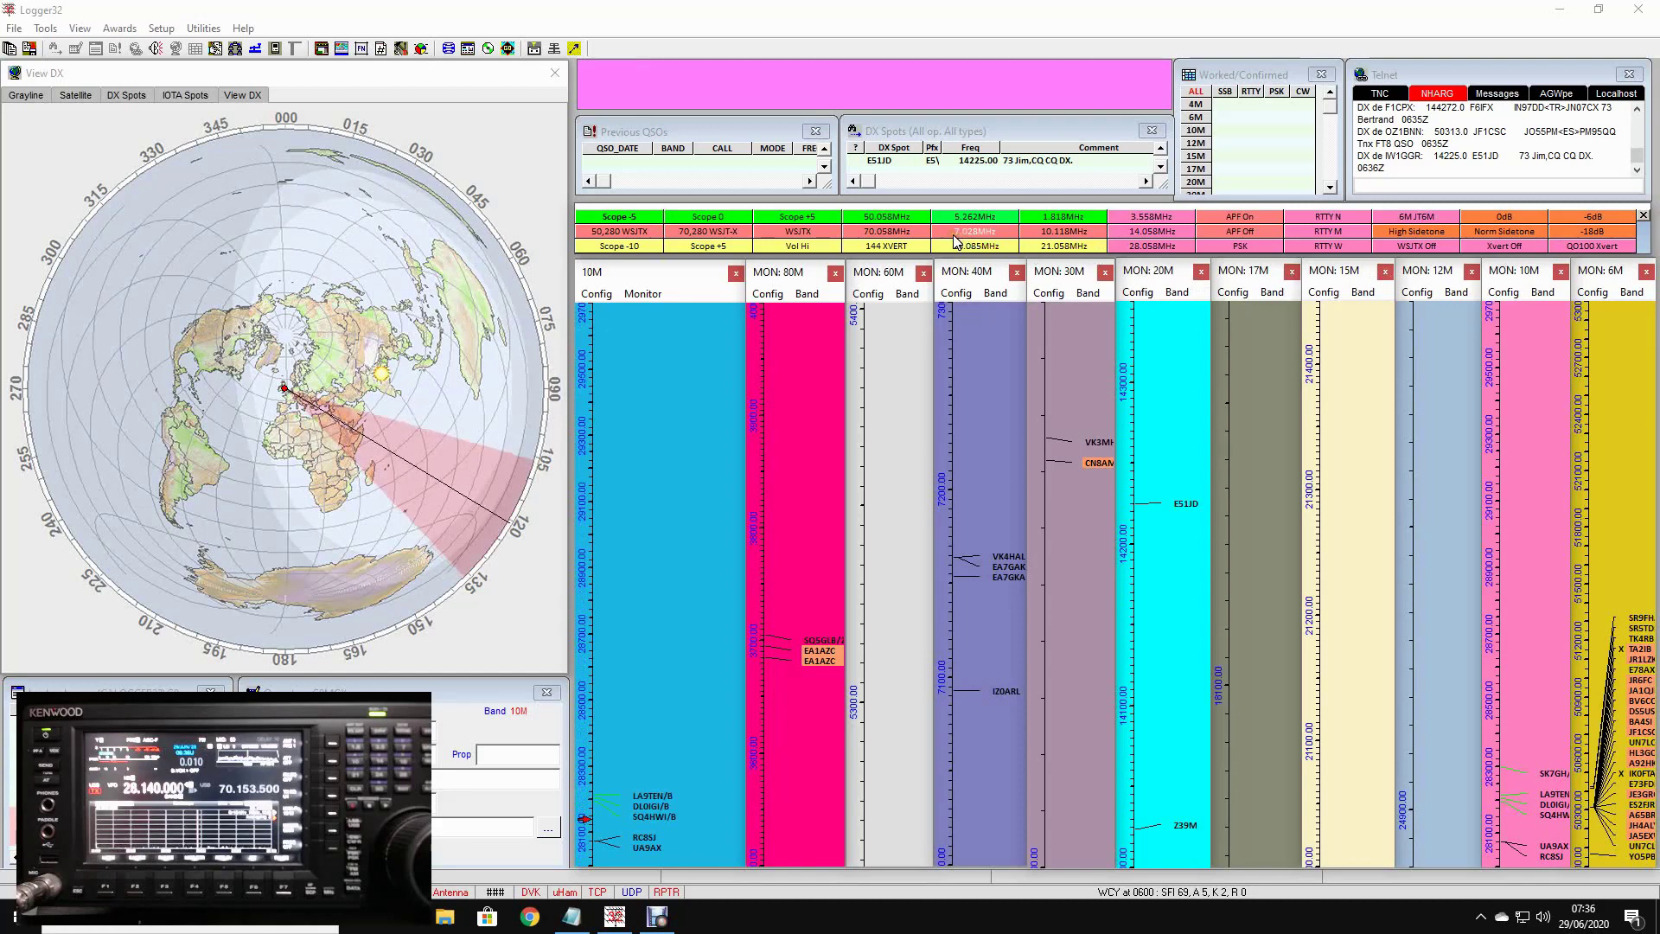
pyautogui.click(956, 240)
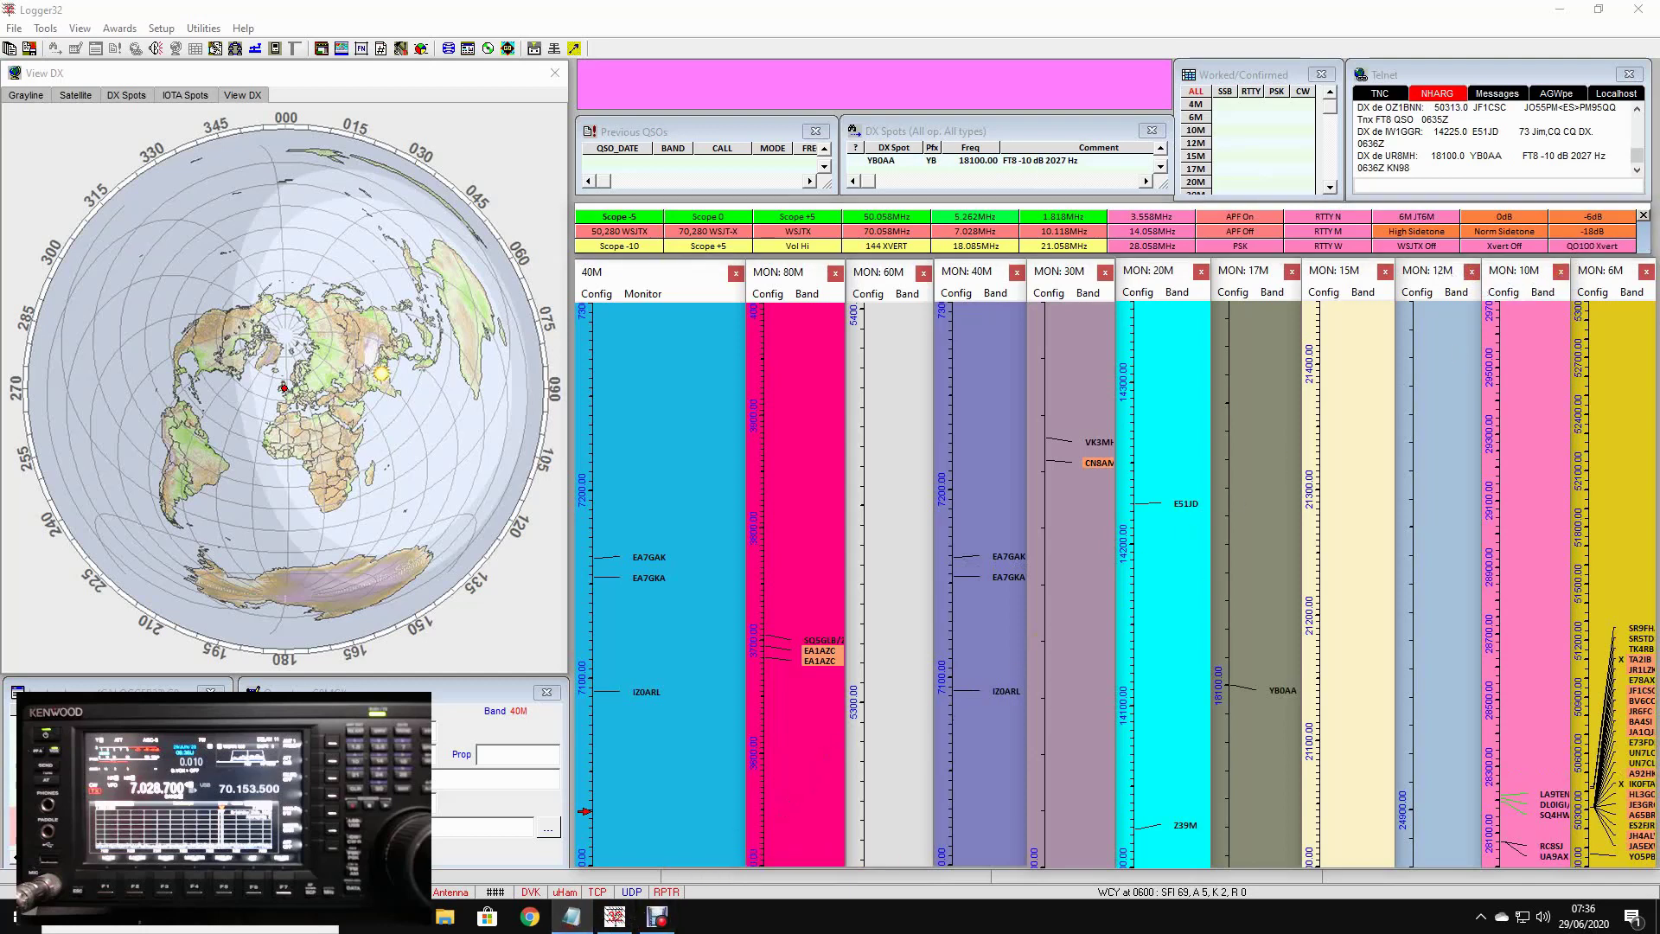
pyautogui.click(571, 916)
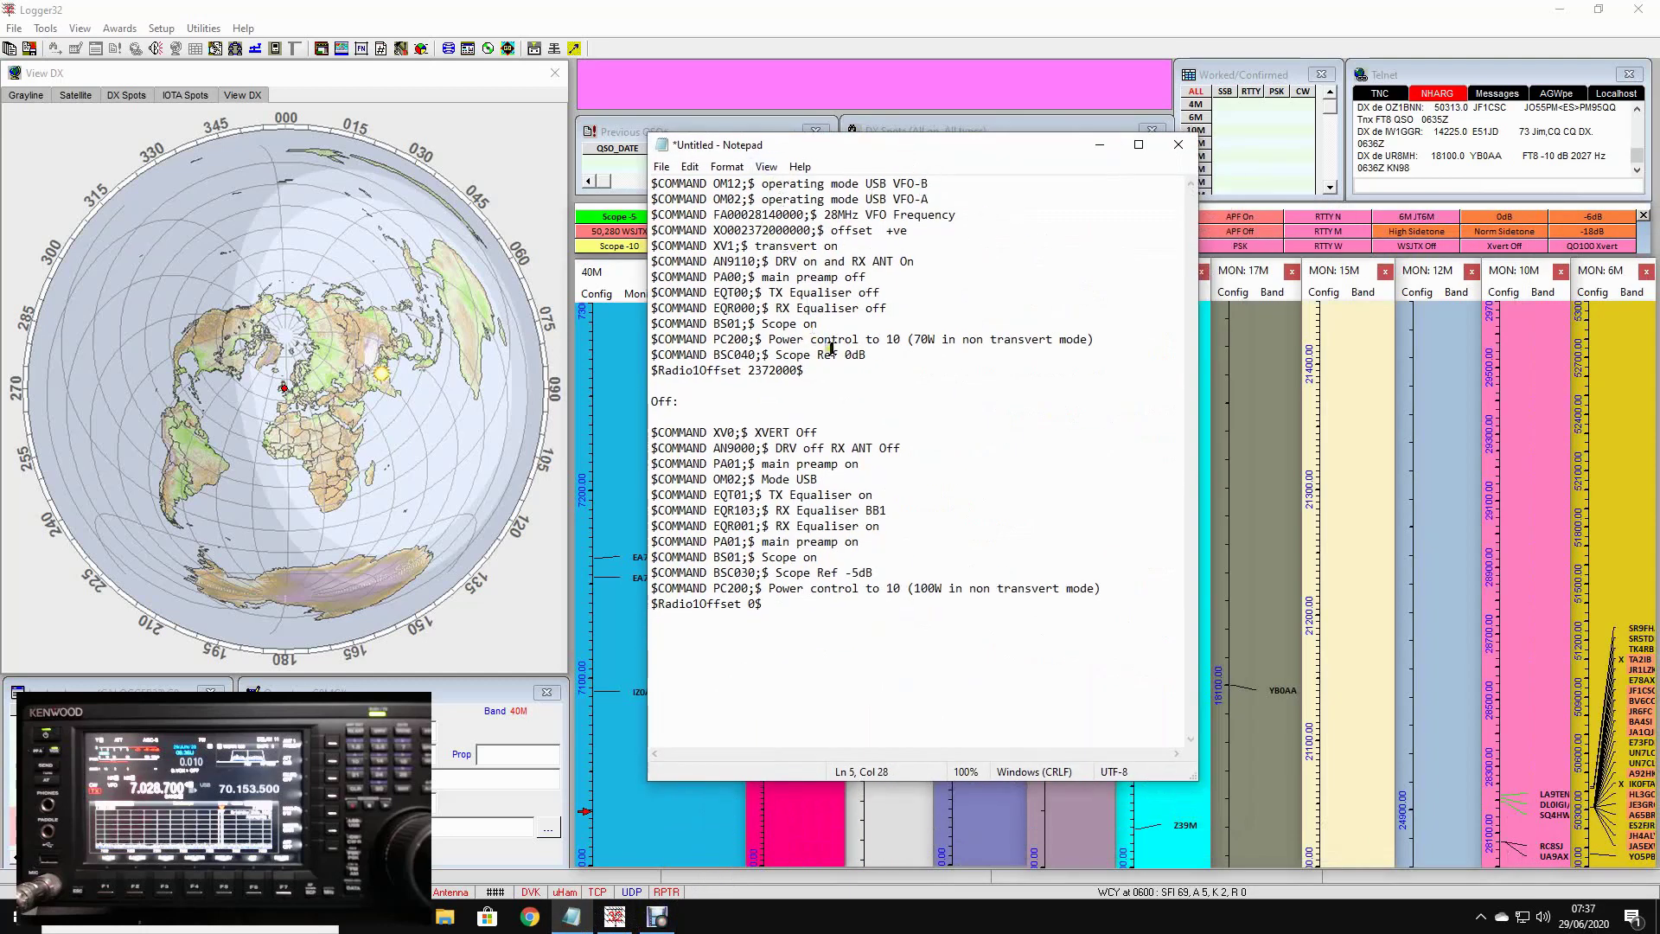
# Step: Highlight the transverter-on and transverter-off command blocks in the Notepad notes
pyautogui.rightClick(1600, 247)
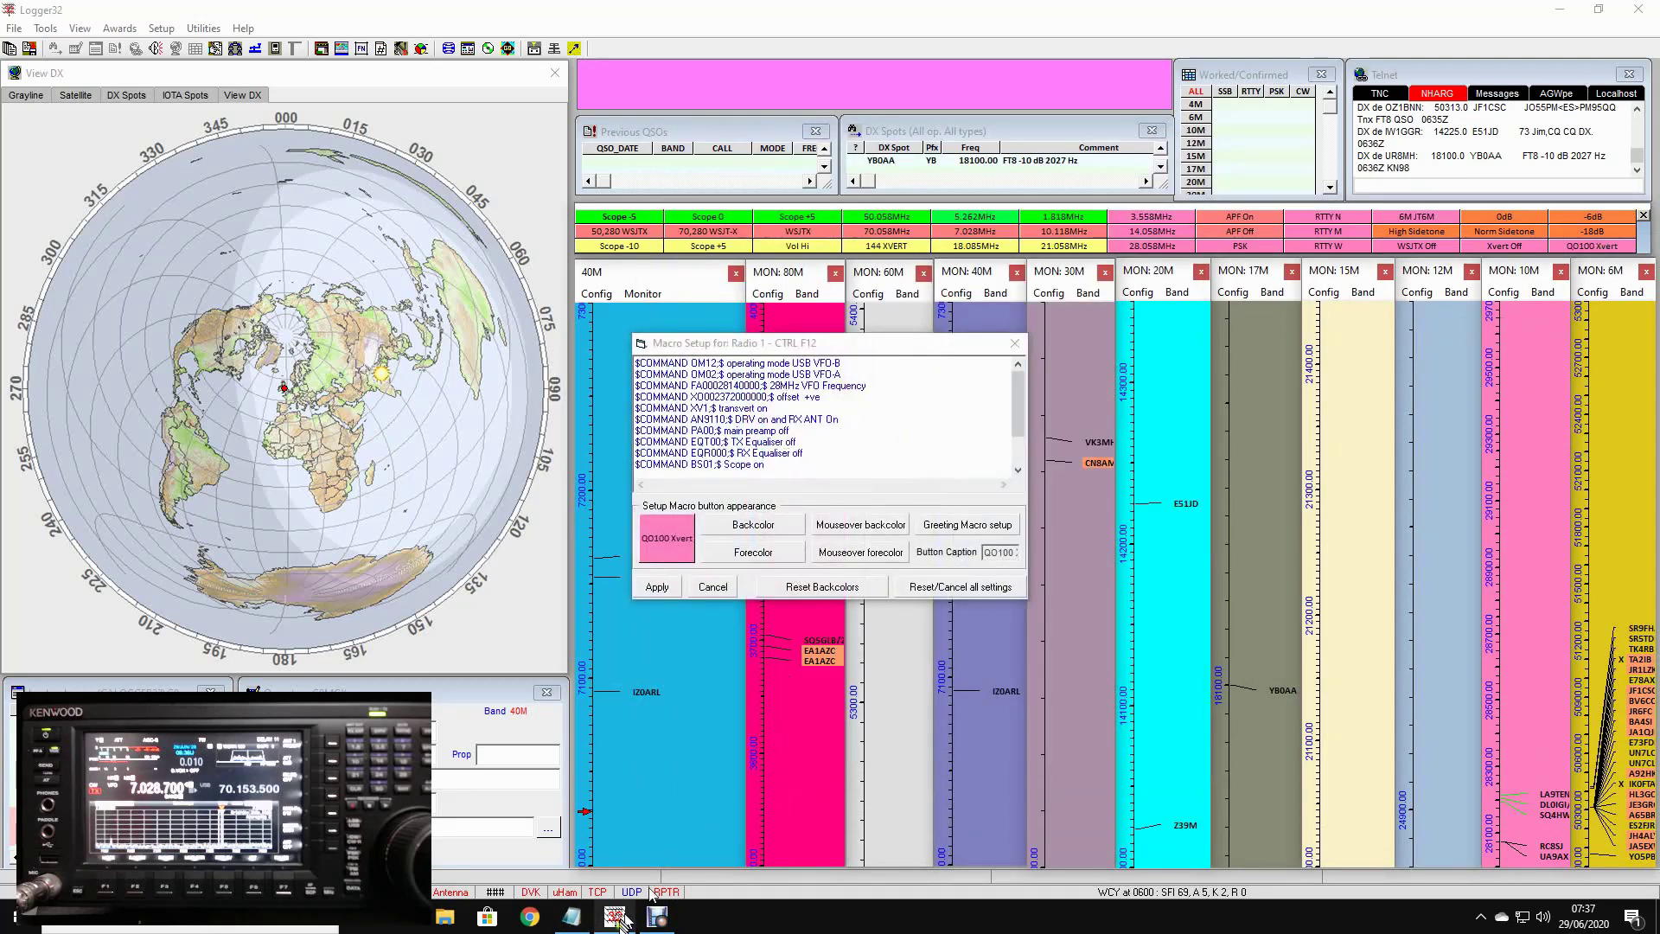
pyautogui.click(571, 916)
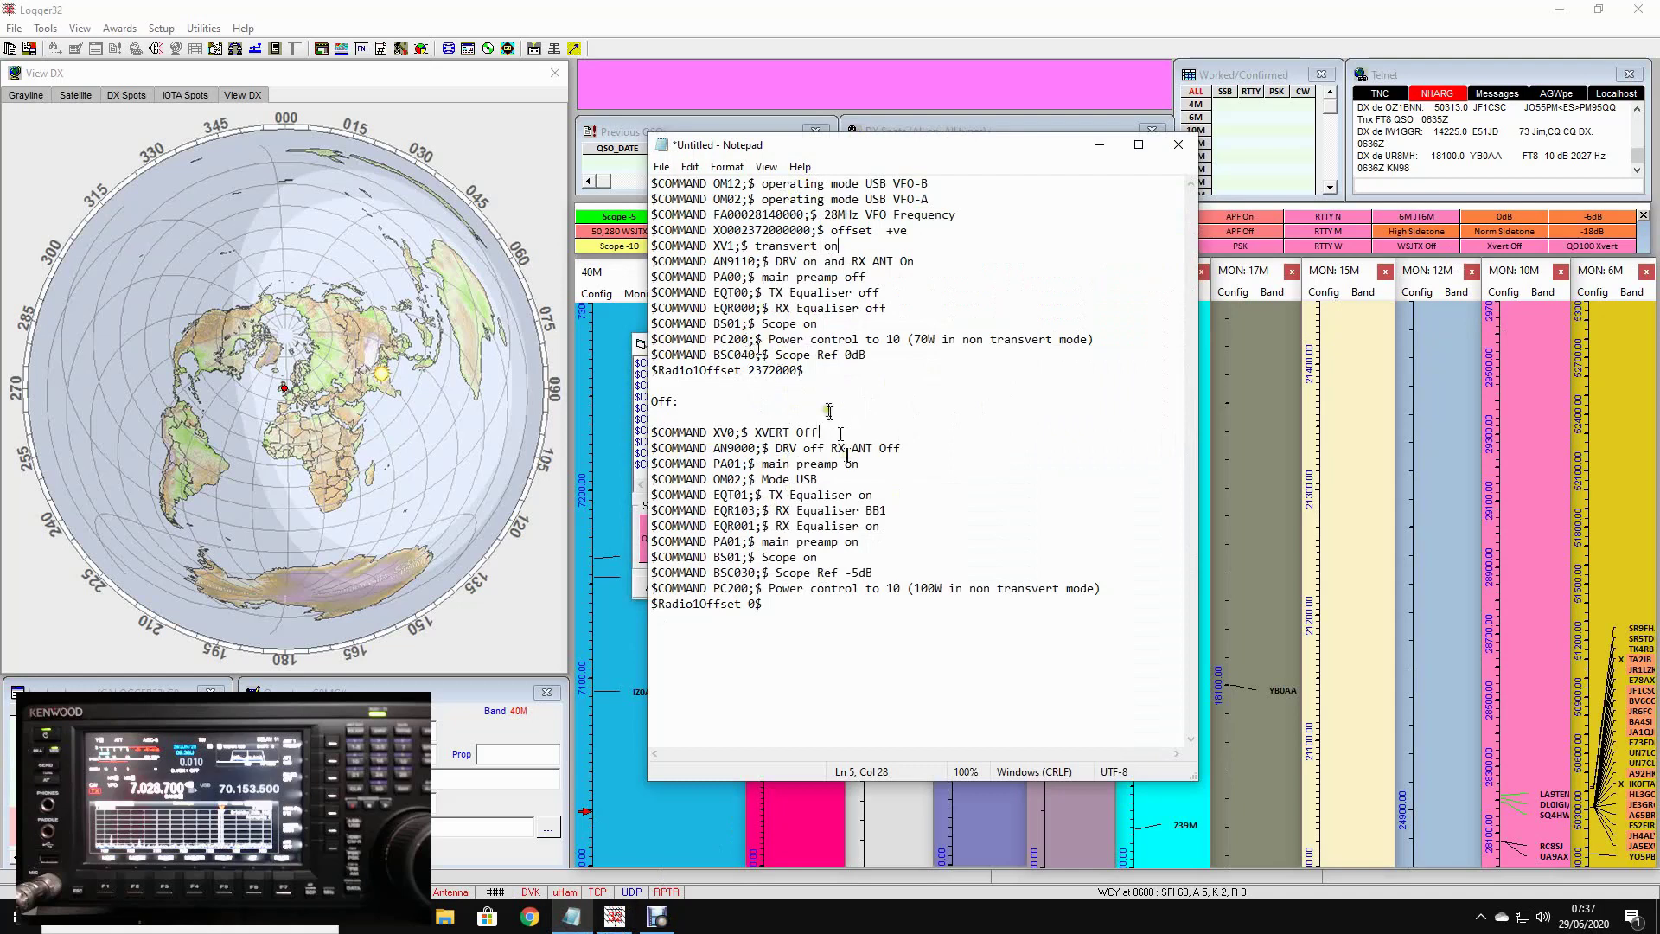
pyautogui.moveTo(806, 371); pyautogui.dragTo(587, 217)
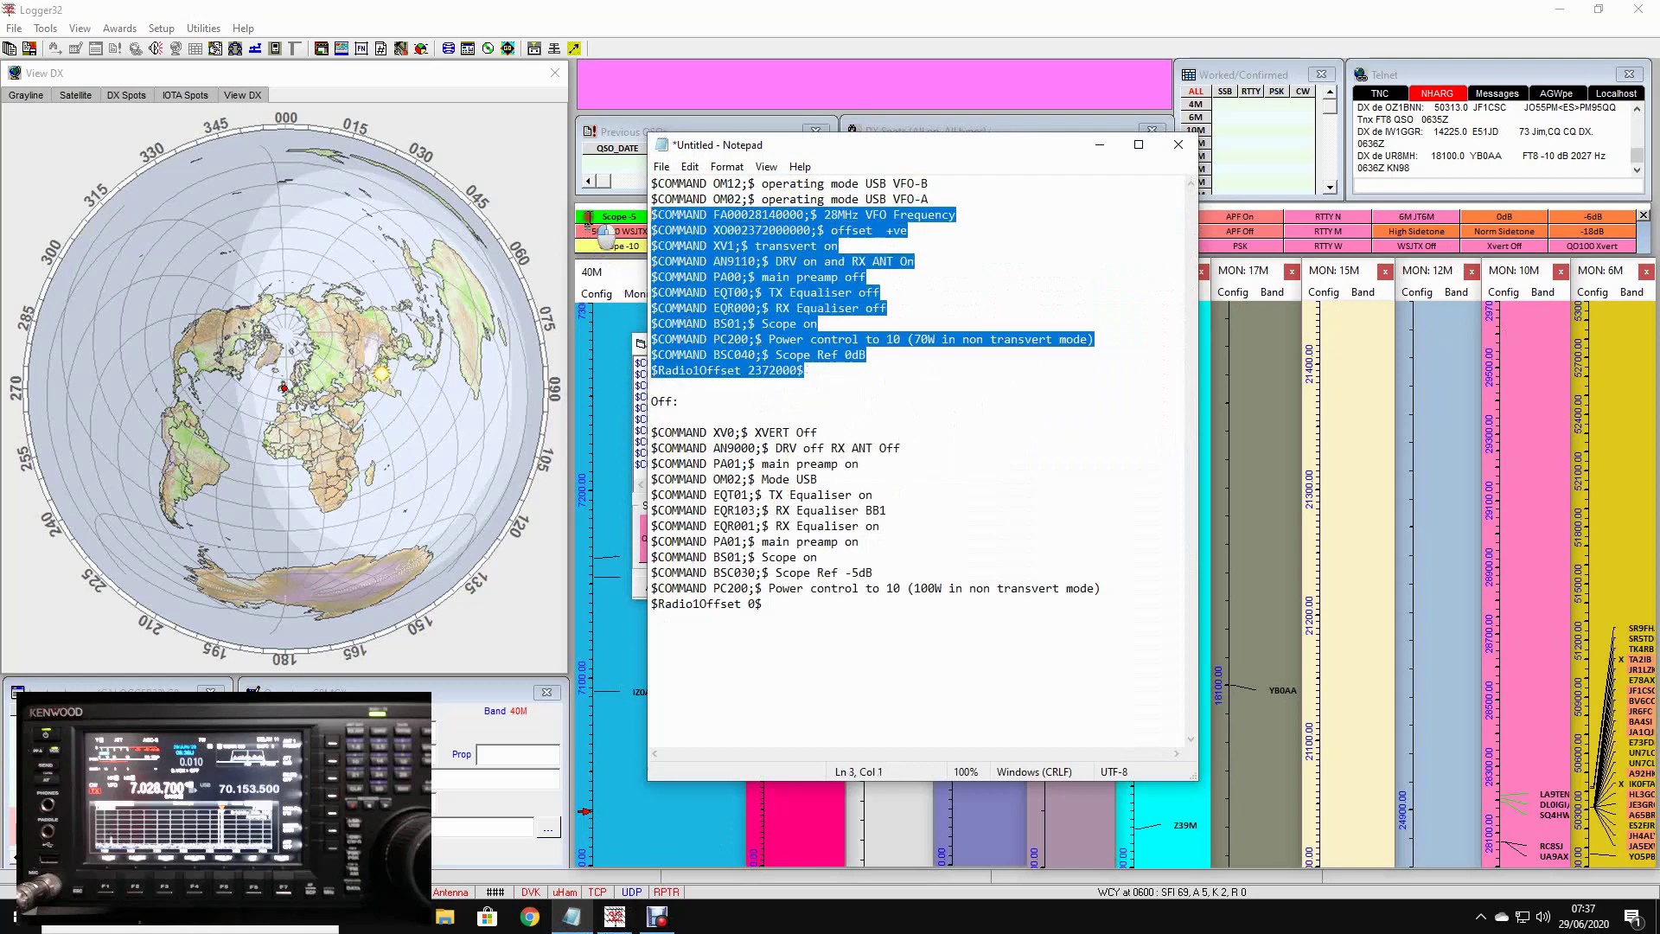
pyautogui.click(777, 308)
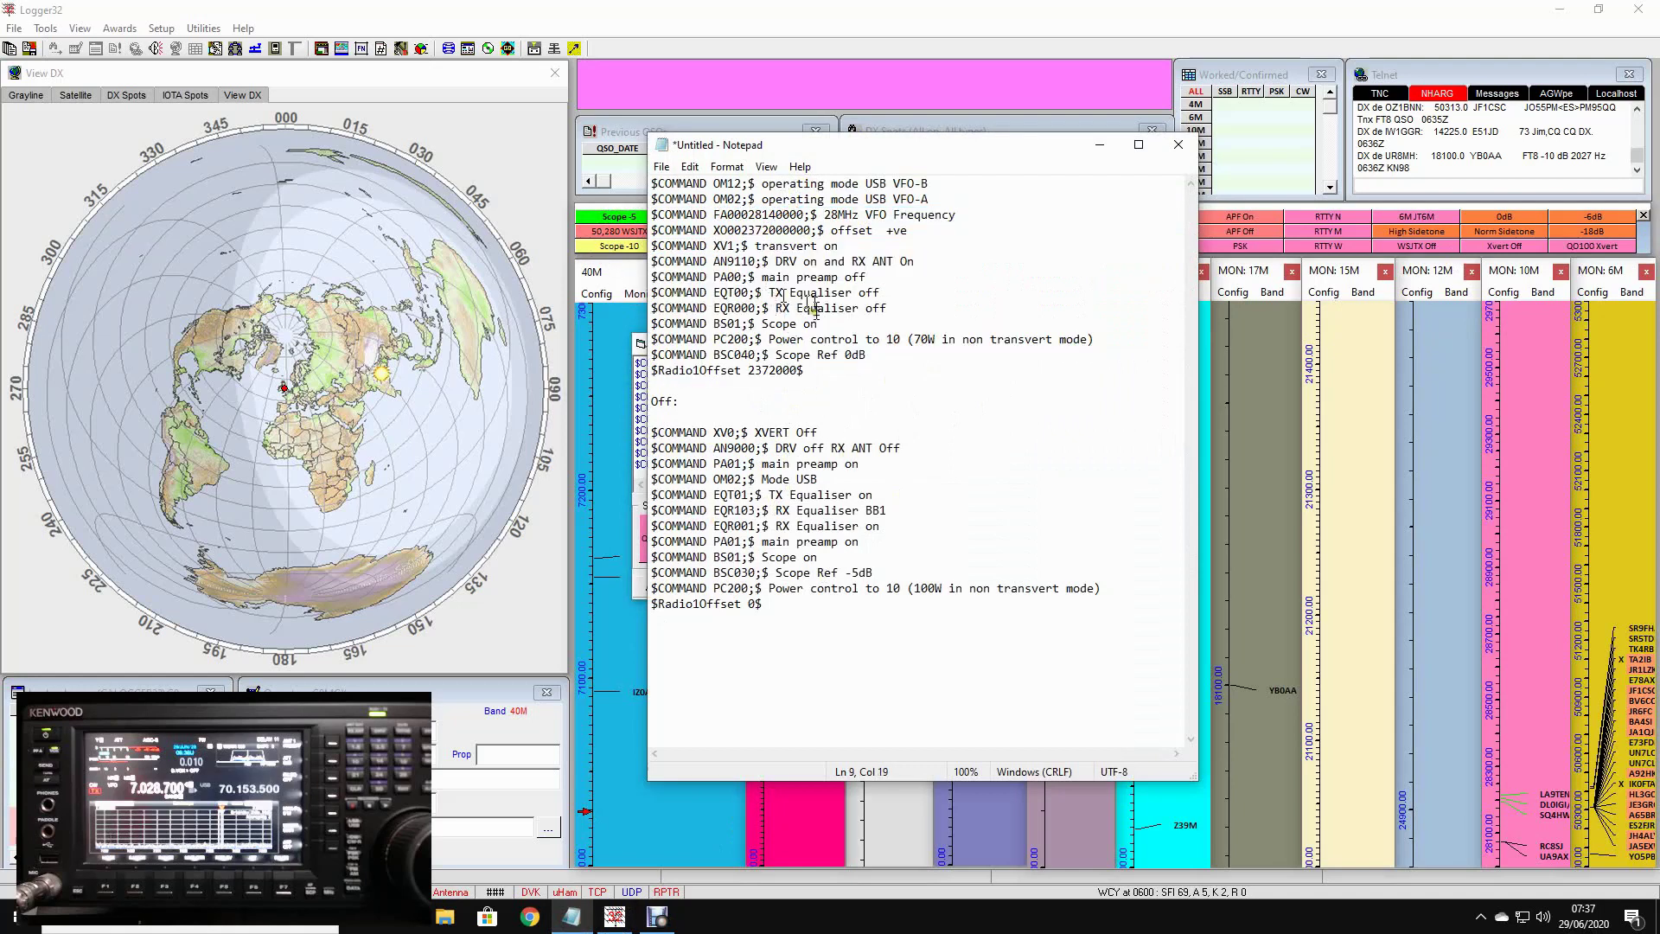
pyautogui.moveTo(804, 371); pyautogui.dragTo(661, 186)
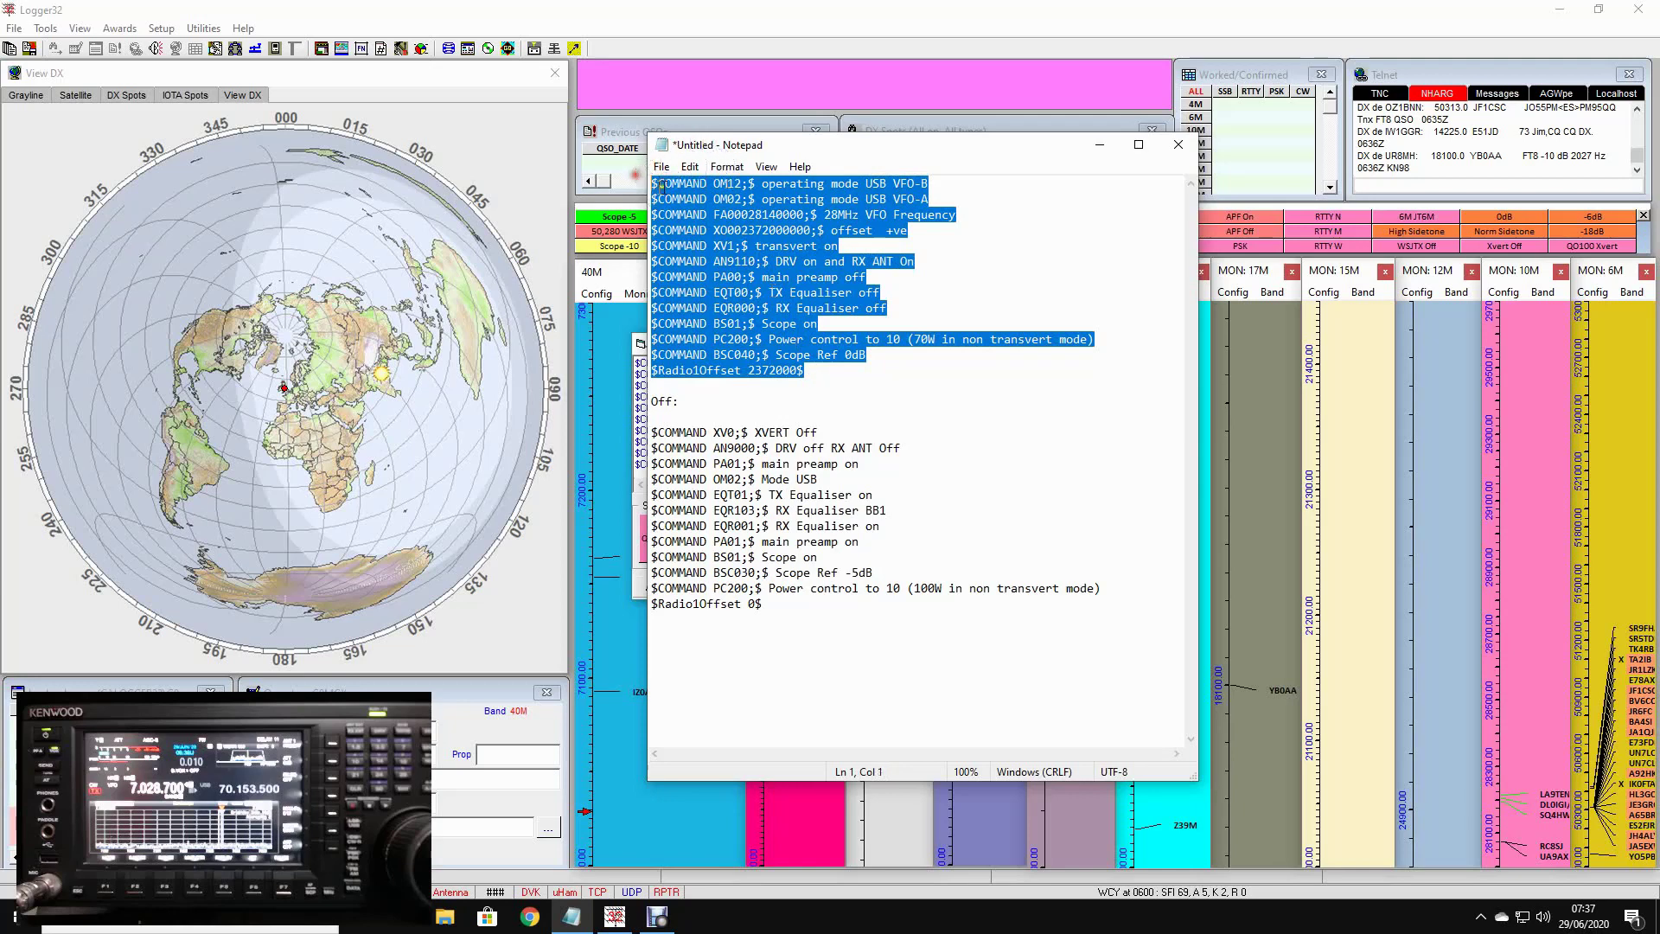
pyautogui.moveTo(800, 607); pyautogui.dragTo(592, 430)
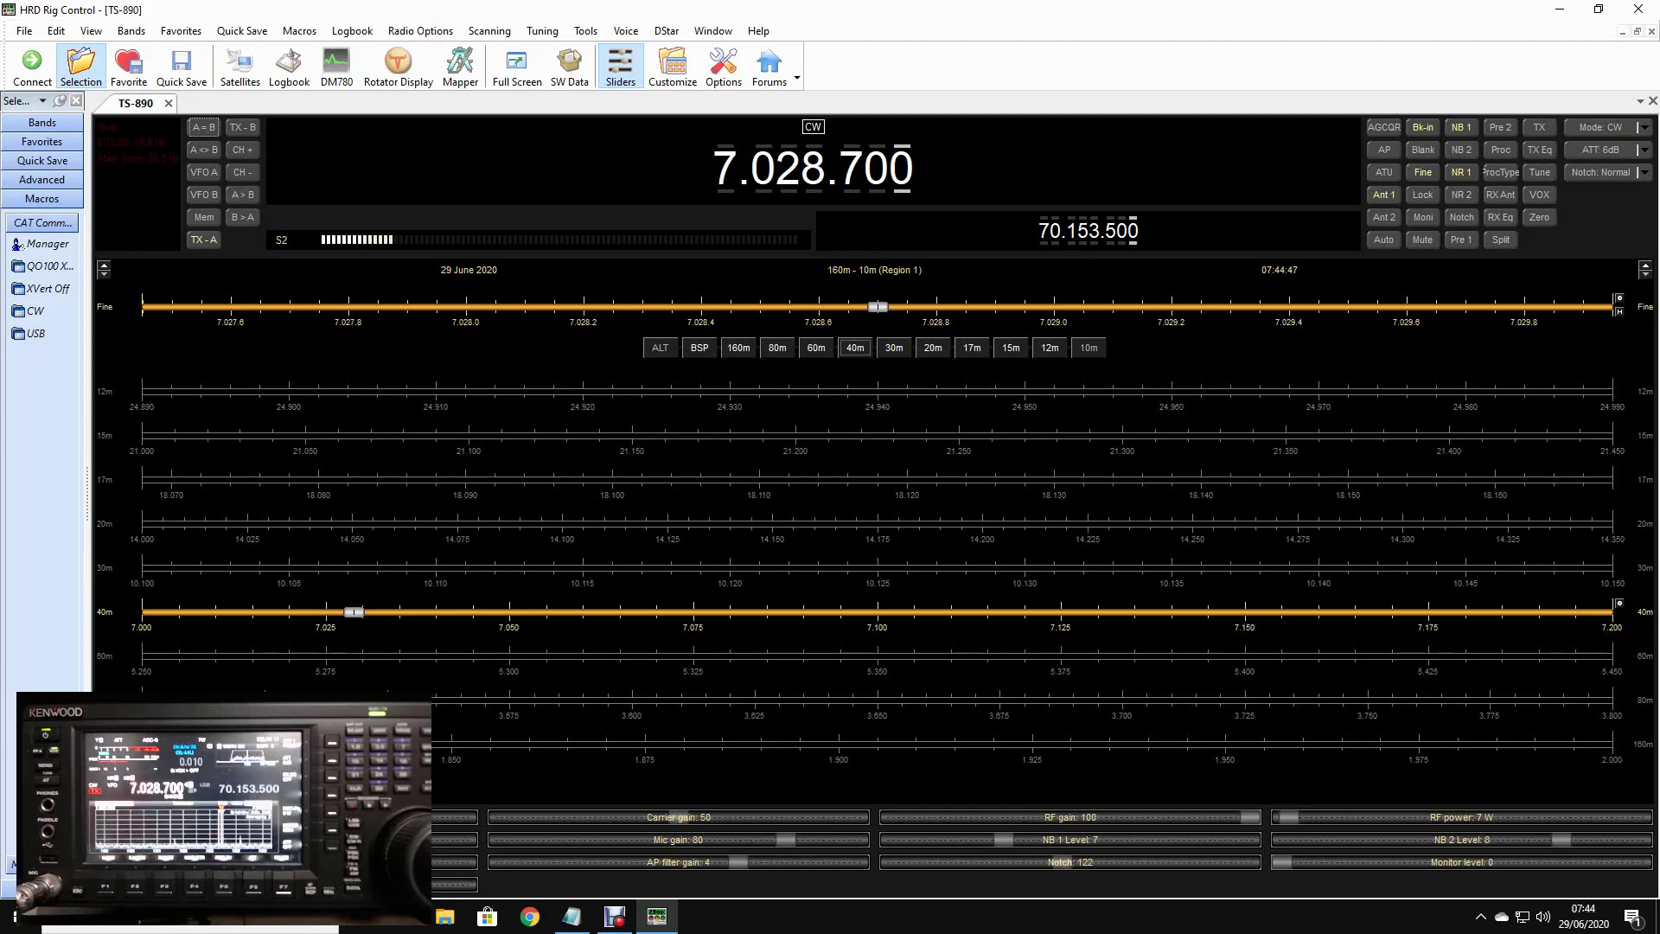
pyautogui.hotkey('alt', 'Tab')
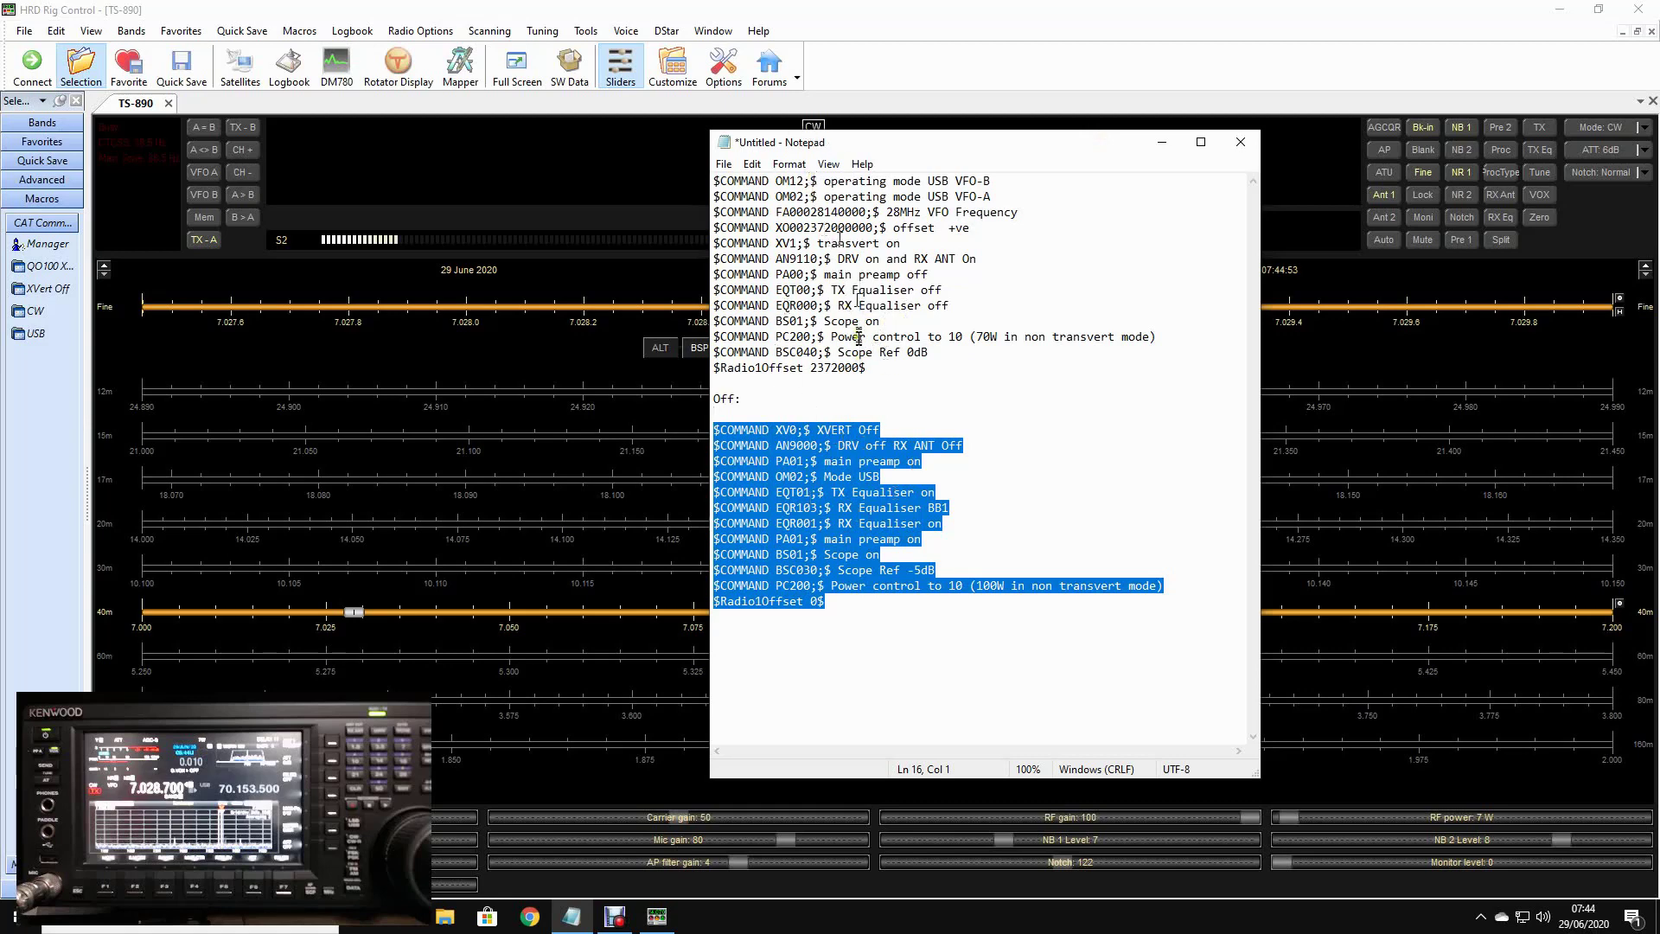
pyautogui.moveTo(873, 370); pyautogui.dragTo(622, 160)
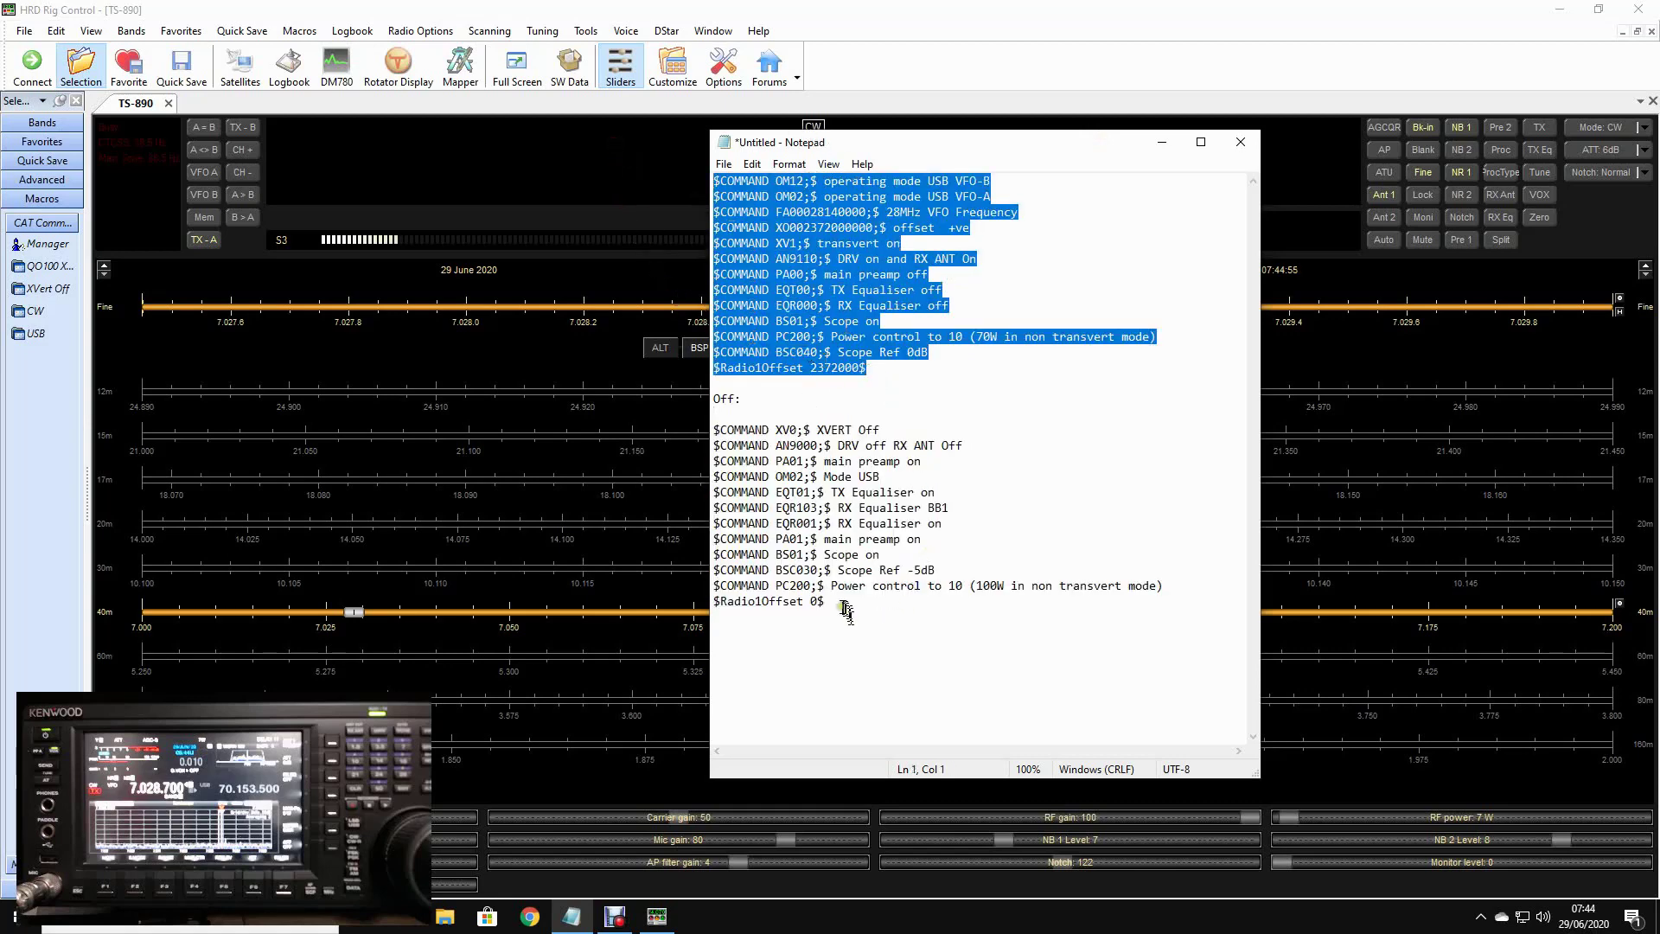
pyautogui.moveTo(830, 603); pyautogui.dragTo(636, 425)
pyautogui.click(1037, 485)
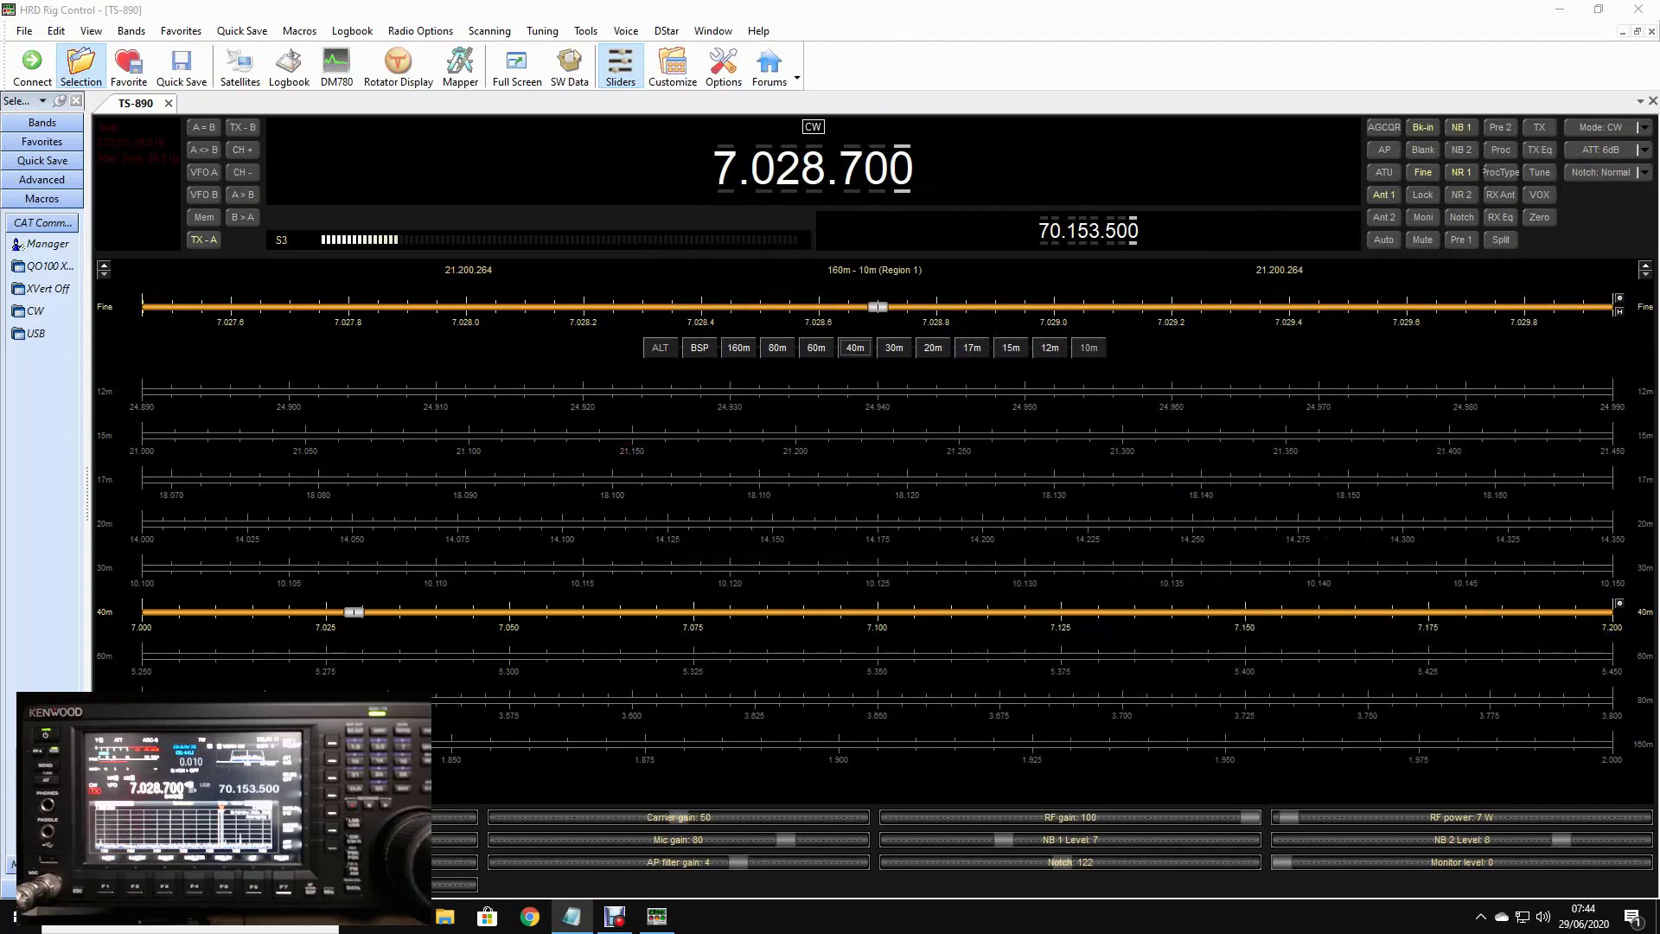
# Step: Open the CAT Command Manager from the Macros menu and move it aside
pyautogui.click(294, 33)
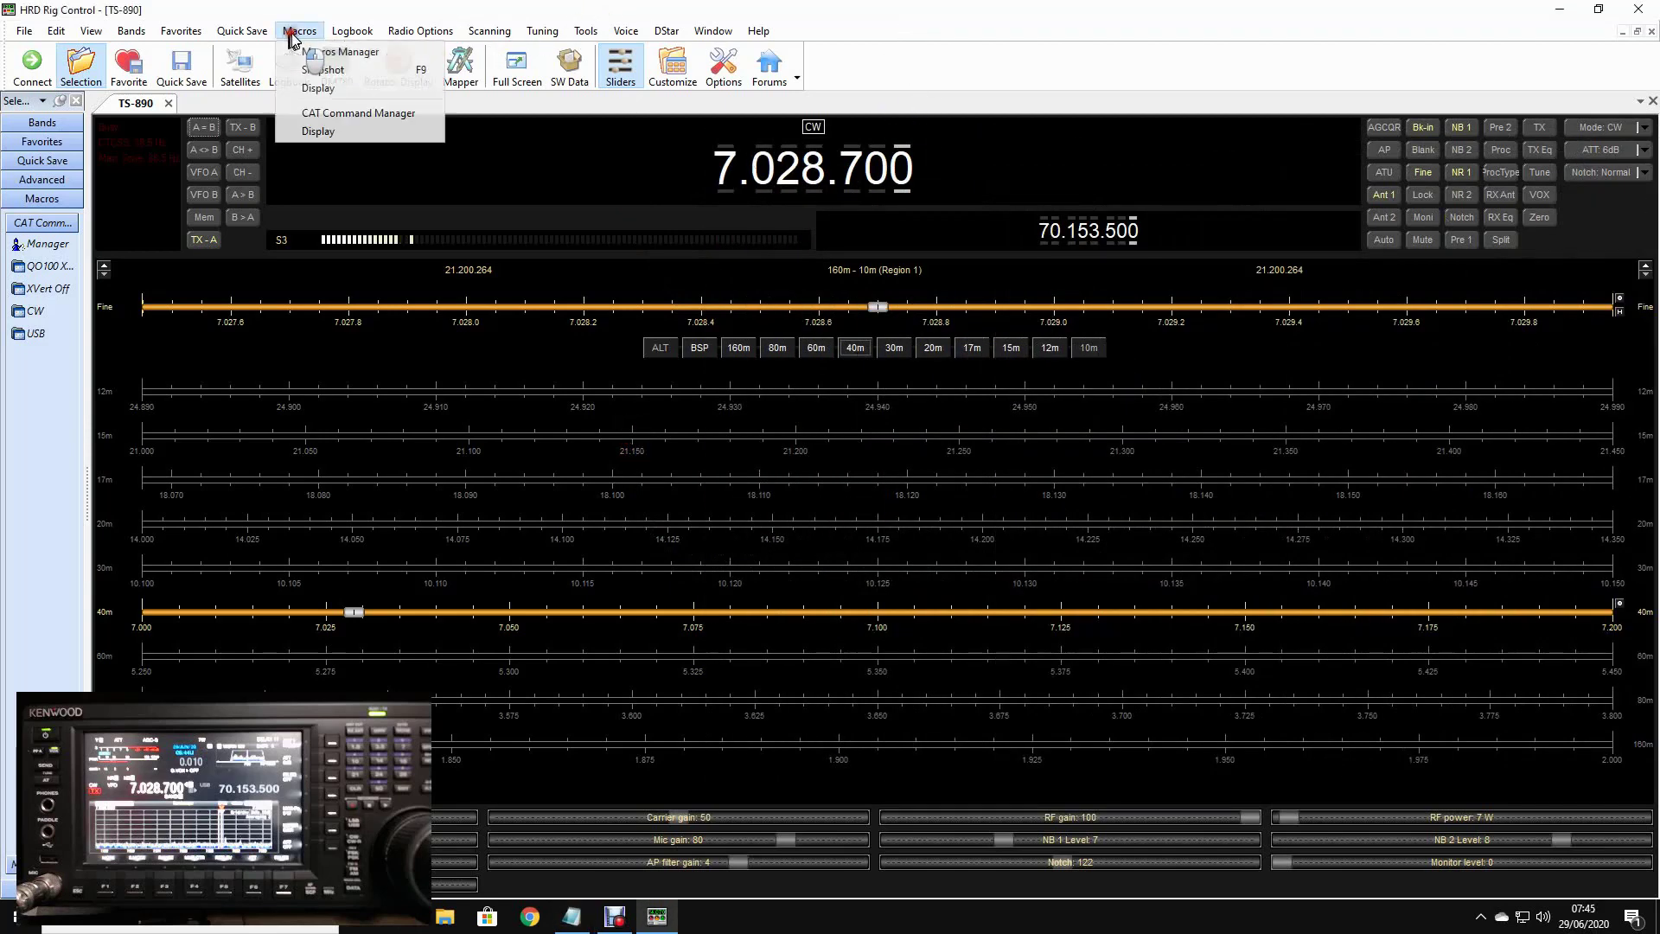
pyautogui.click(340, 115)
pyautogui.moveTo(800, 319); pyautogui.dragTo(1181, 372)
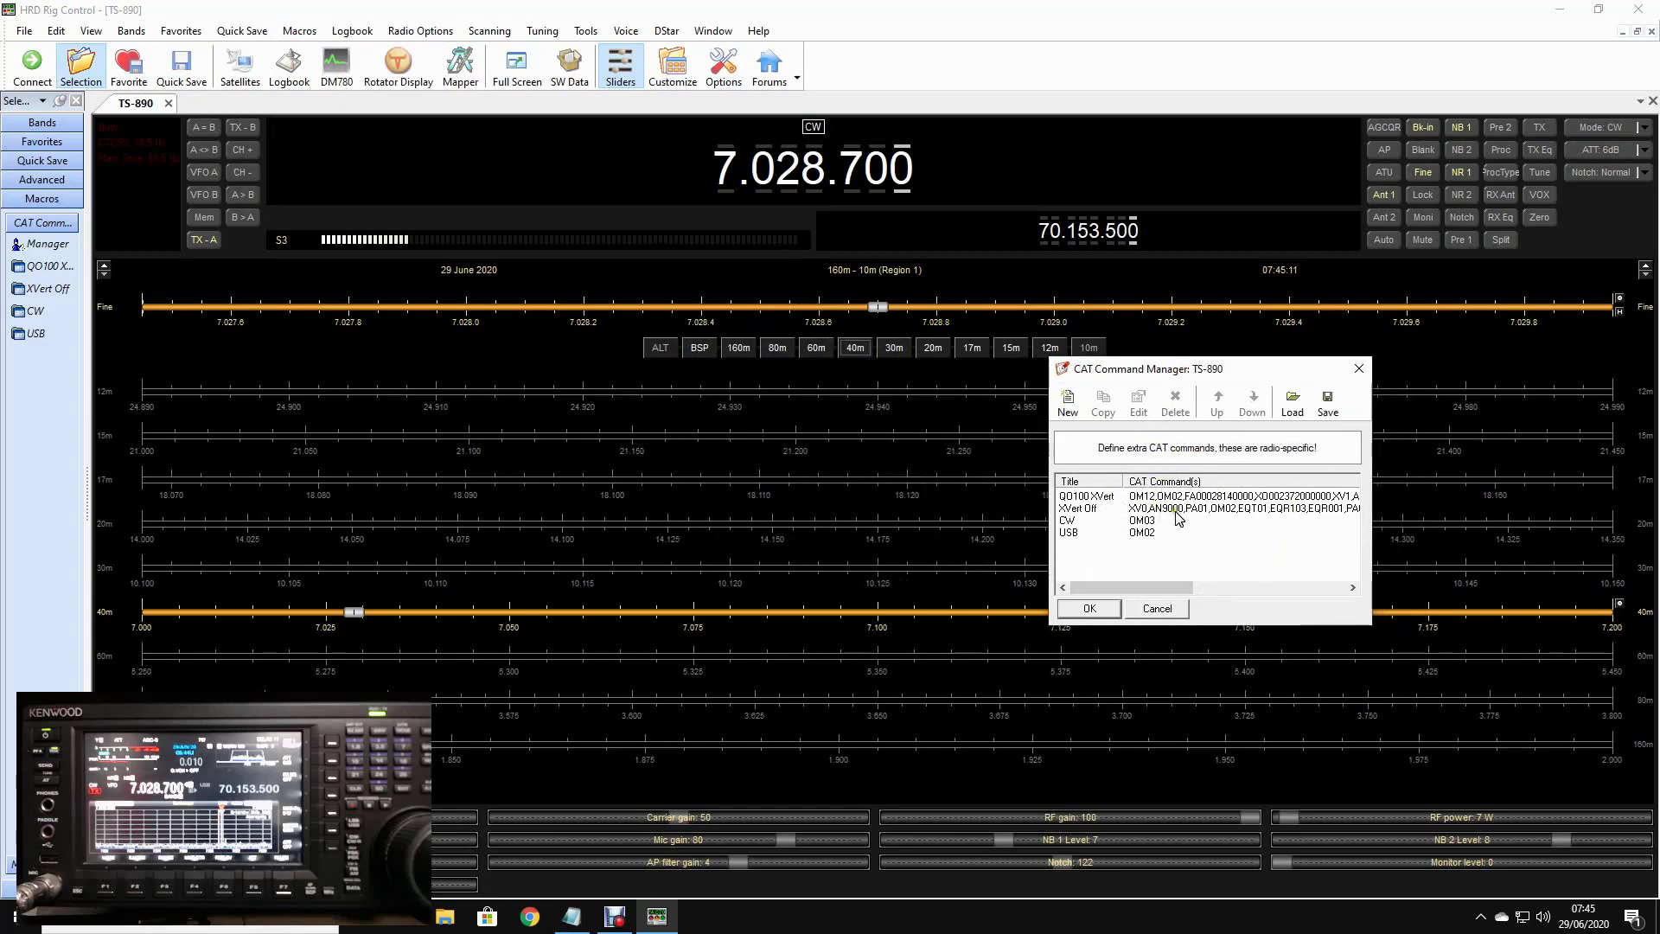
# Step: Start a demo 'Banana' CAT command with sample codes, then discard it
pyautogui.click(1071, 407)
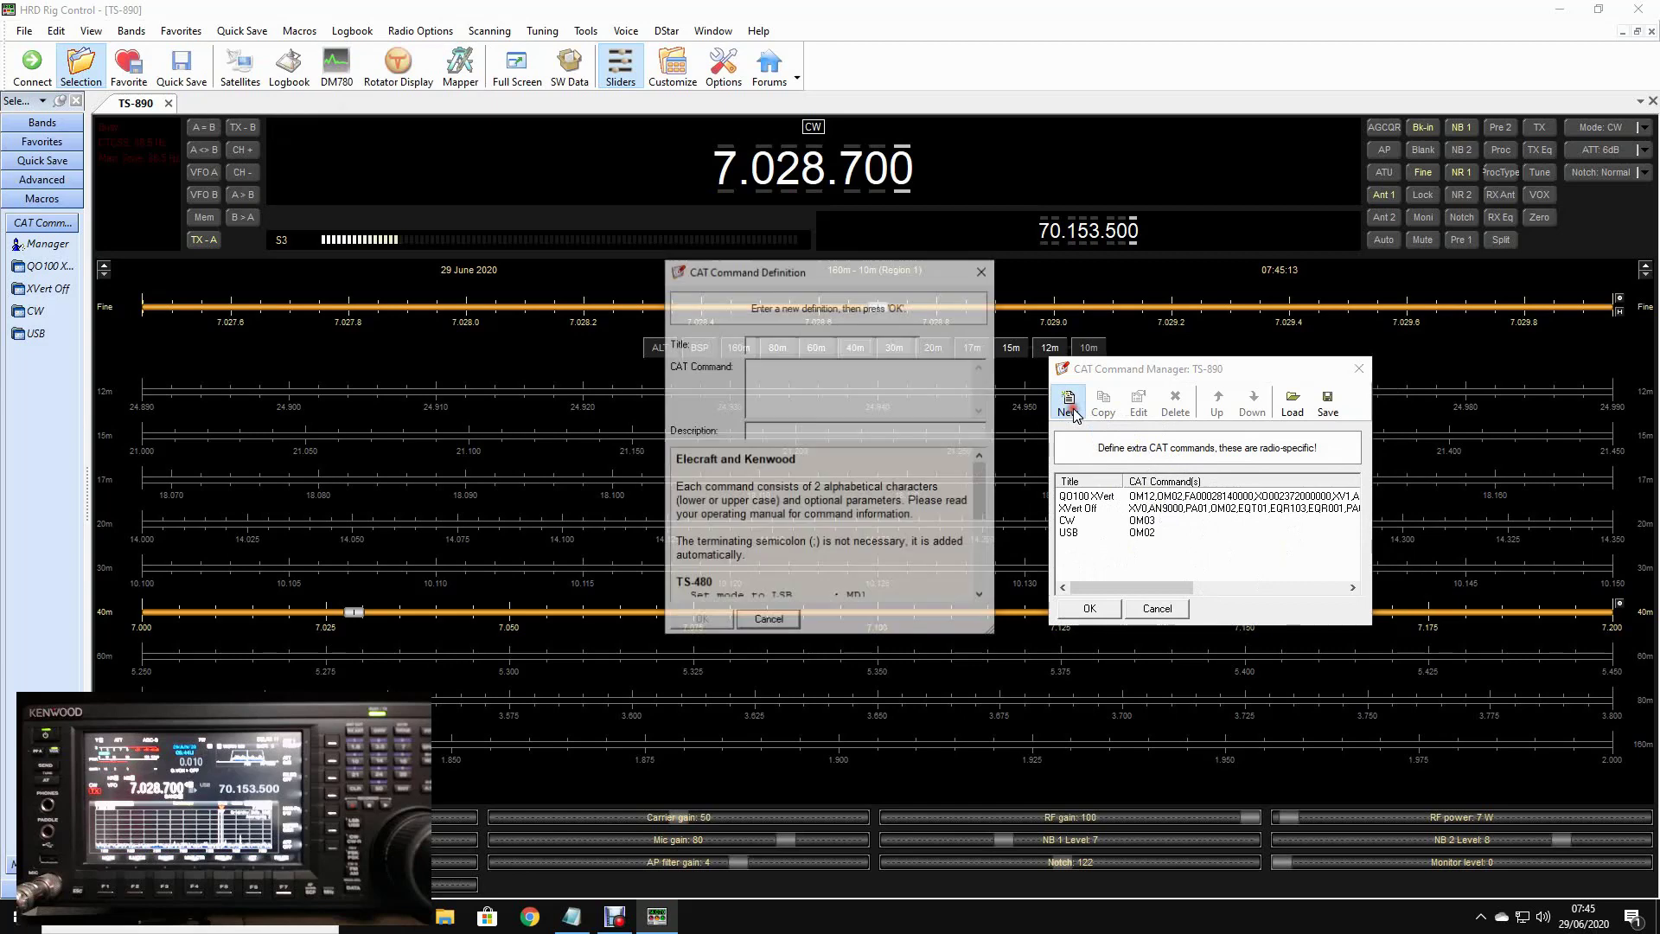
pyautogui.click(787, 373)
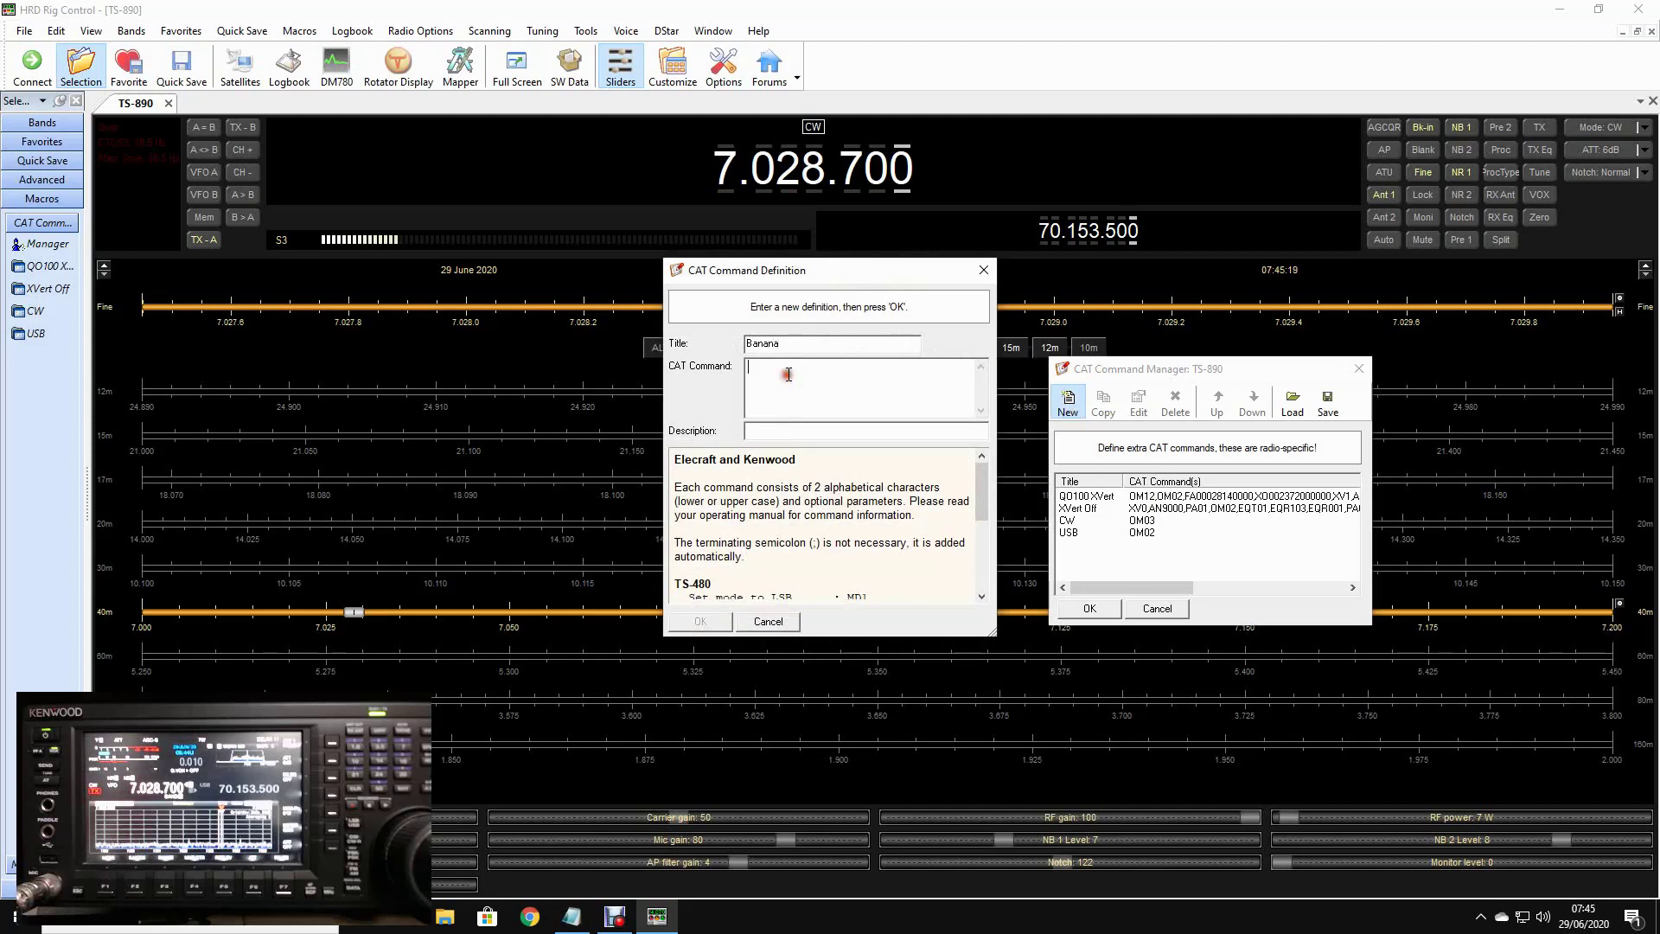
pyautogui.write('OM02')
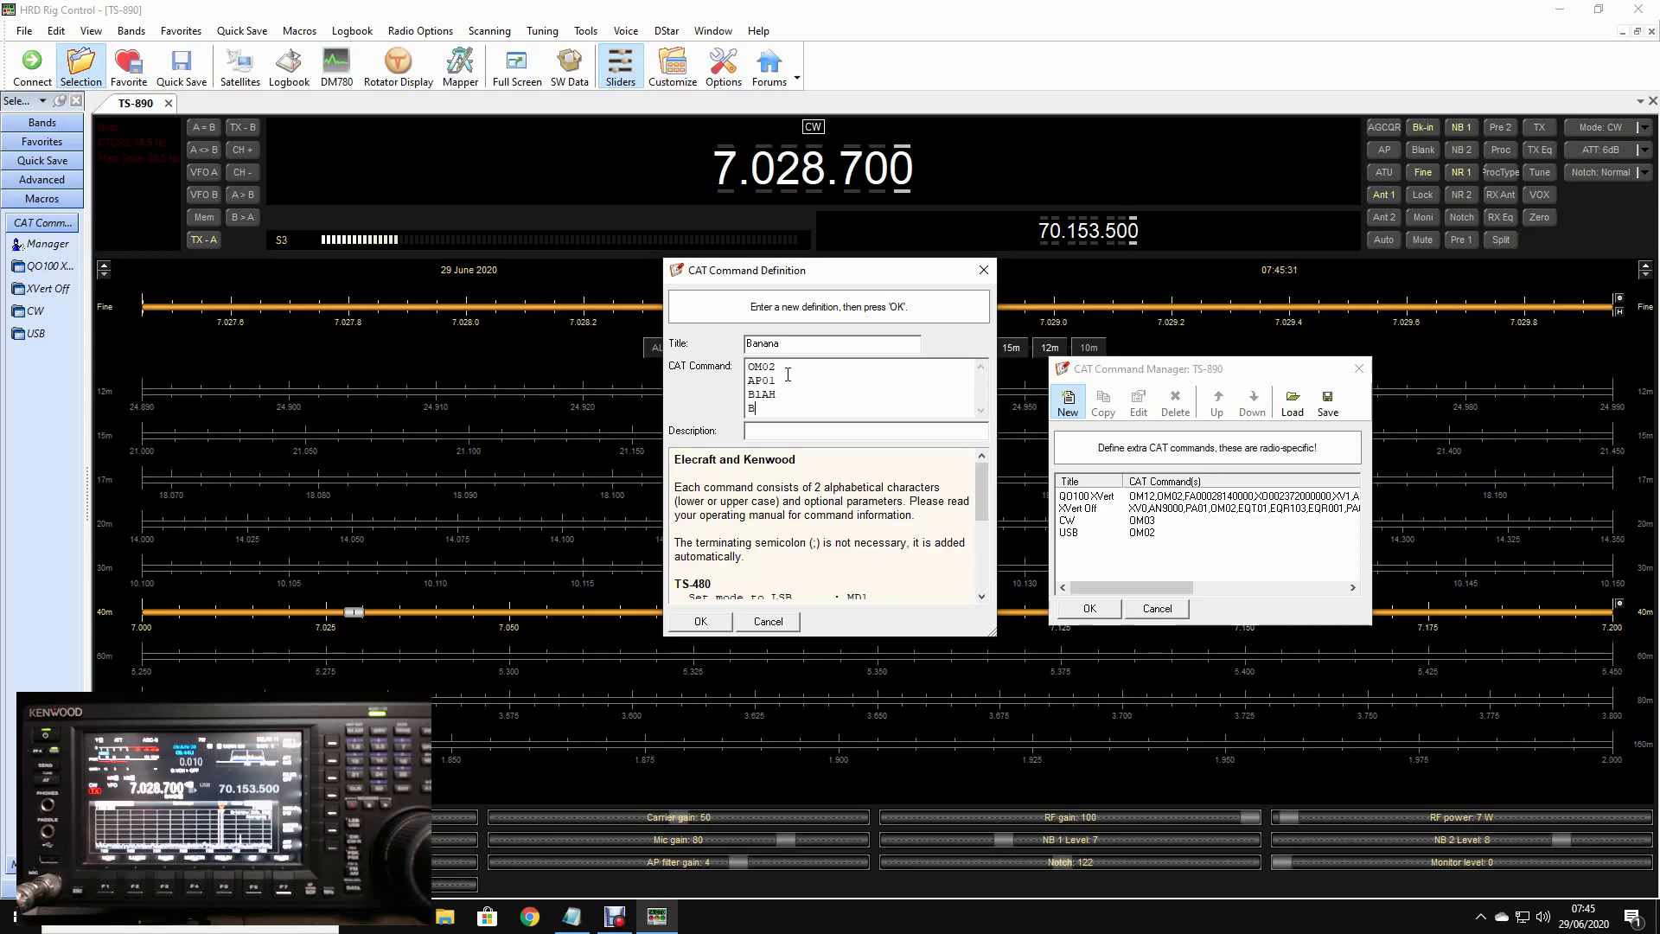
pyautogui.write('H')
pyautogui.press('Return')
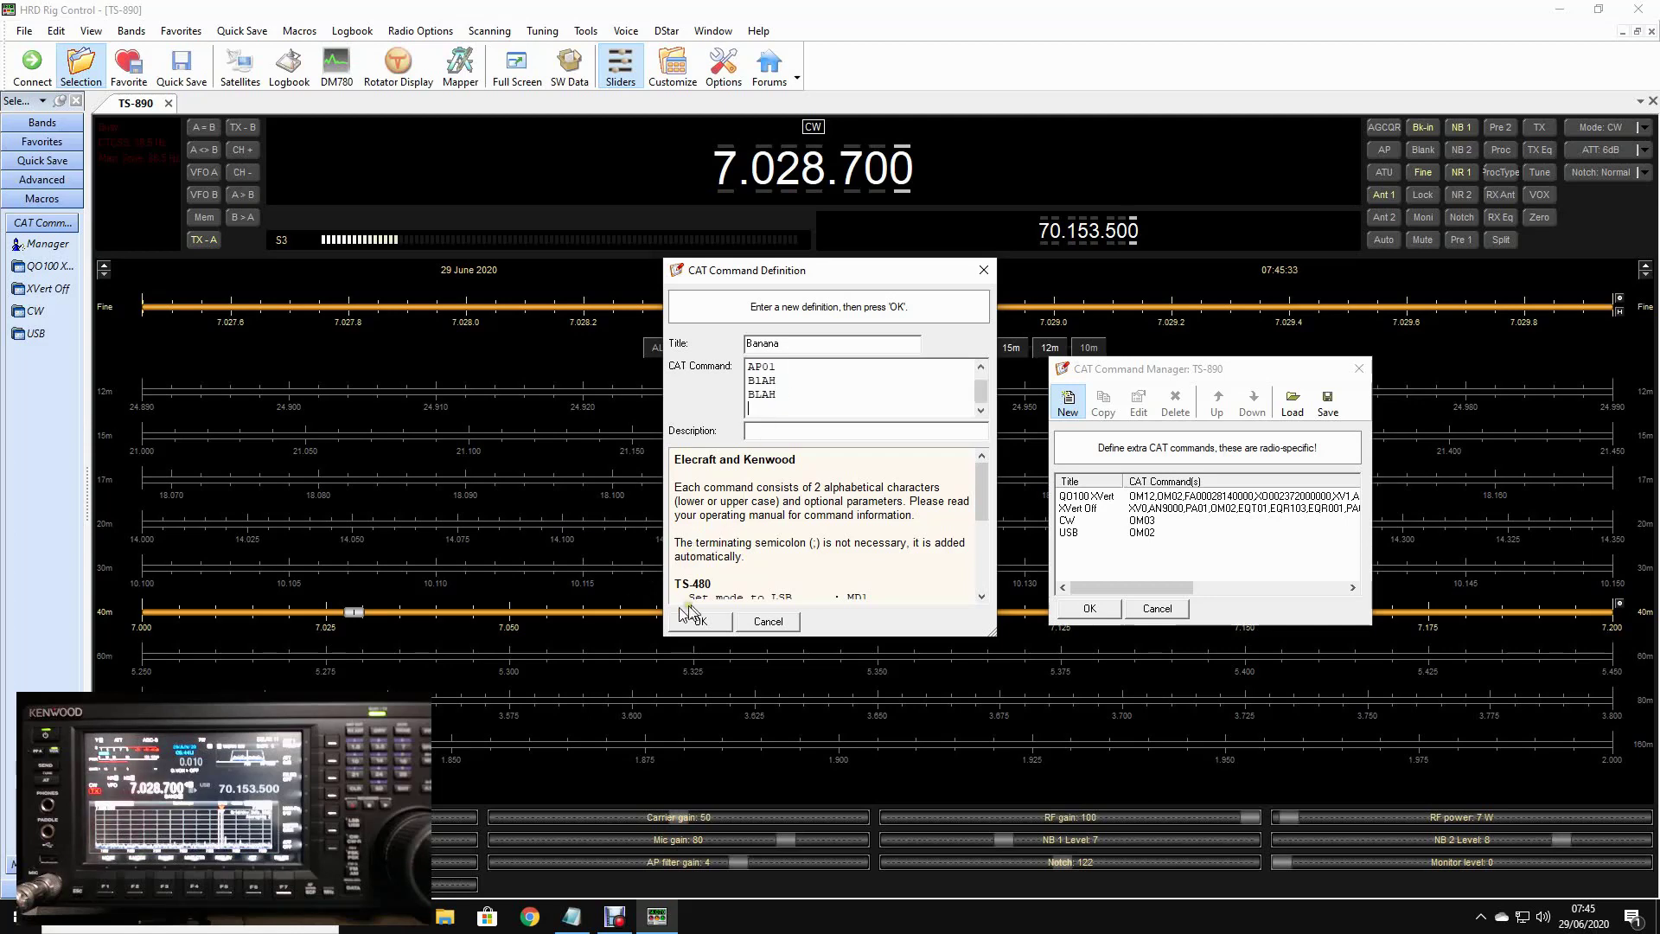
pyautogui.click(768, 622)
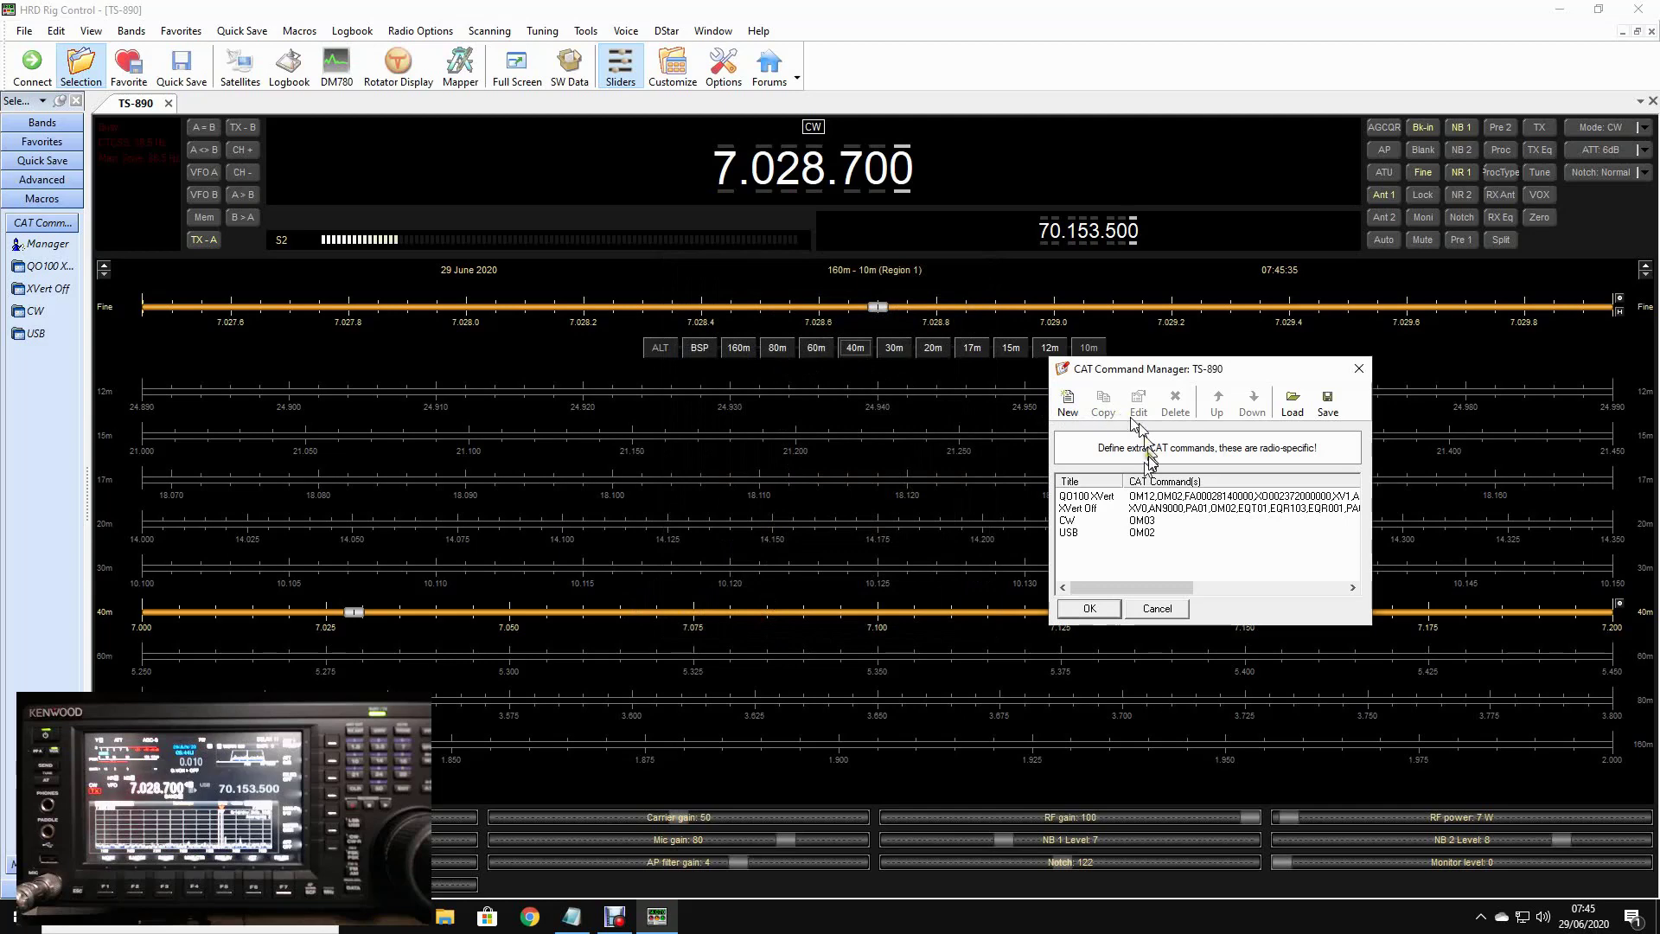
pyautogui.click(1096, 496)
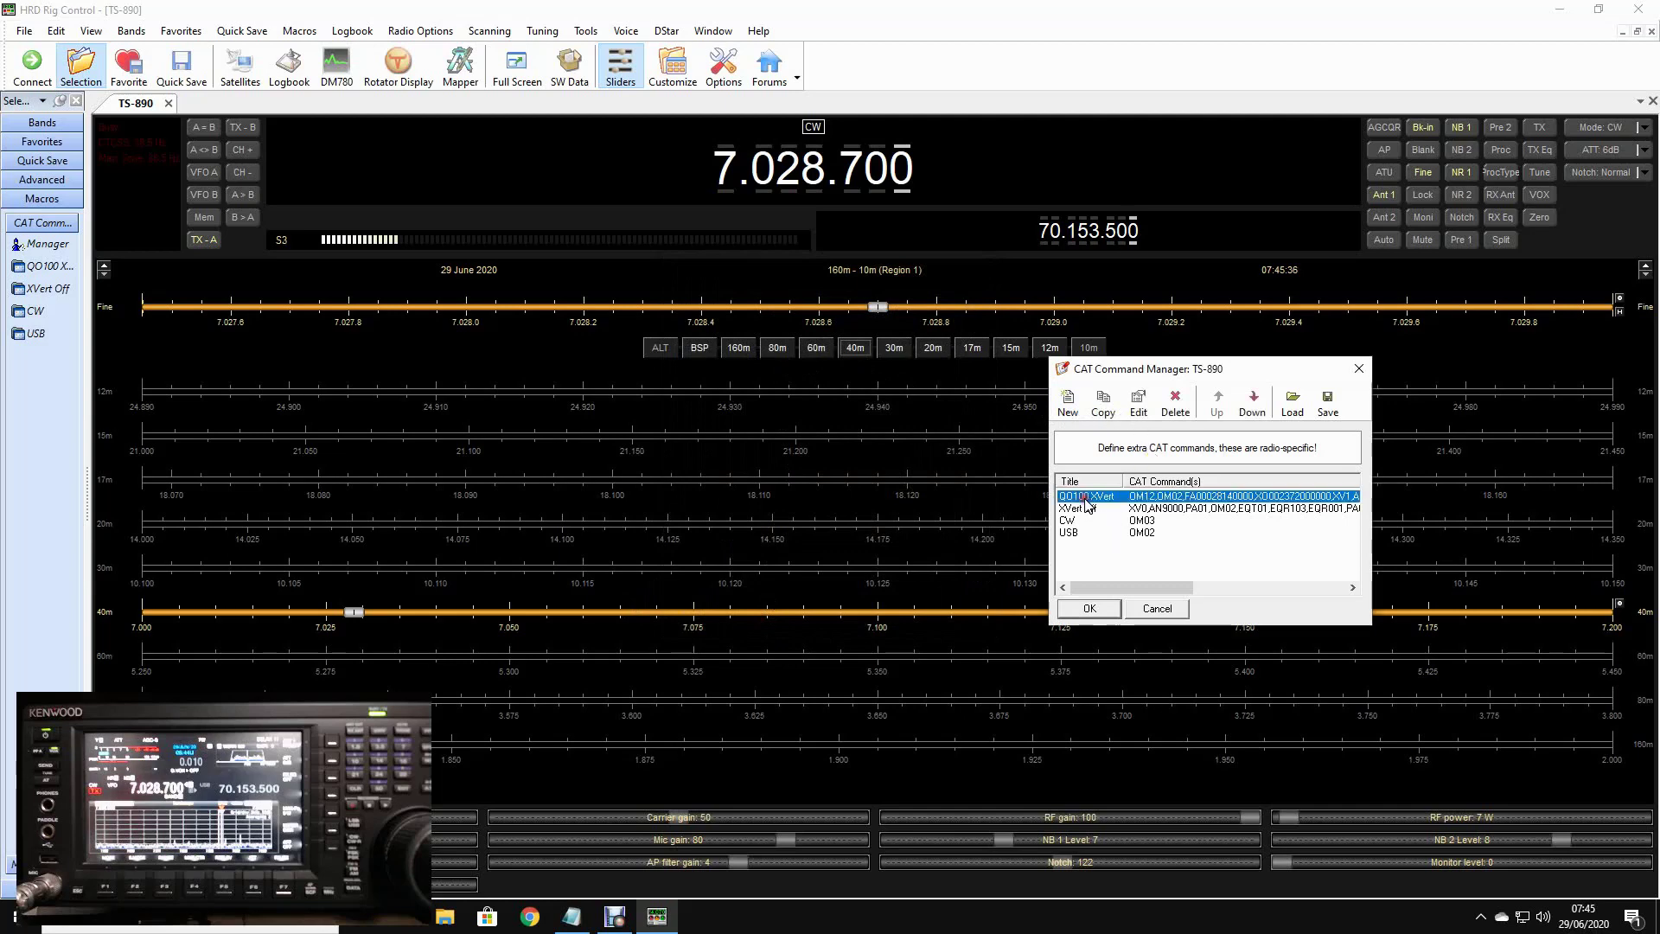
pyautogui.click(1138, 402)
pyautogui.click(571, 917)
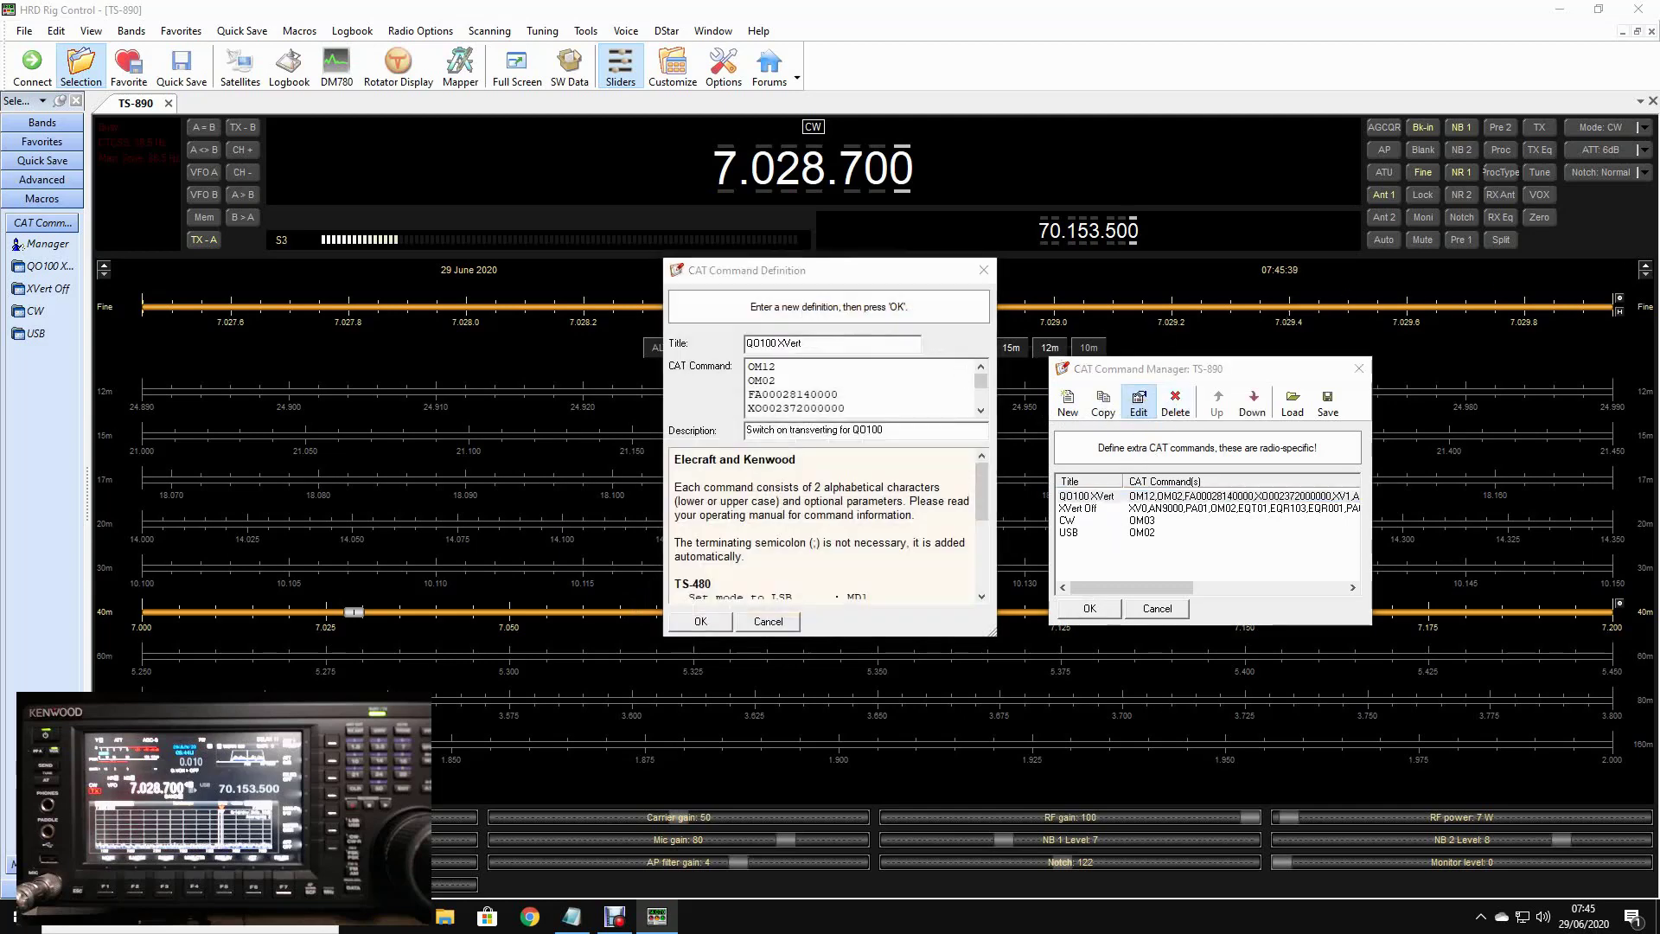
pyautogui.moveTo(1111, 251); pyautogui.dragTo(1147, 250)
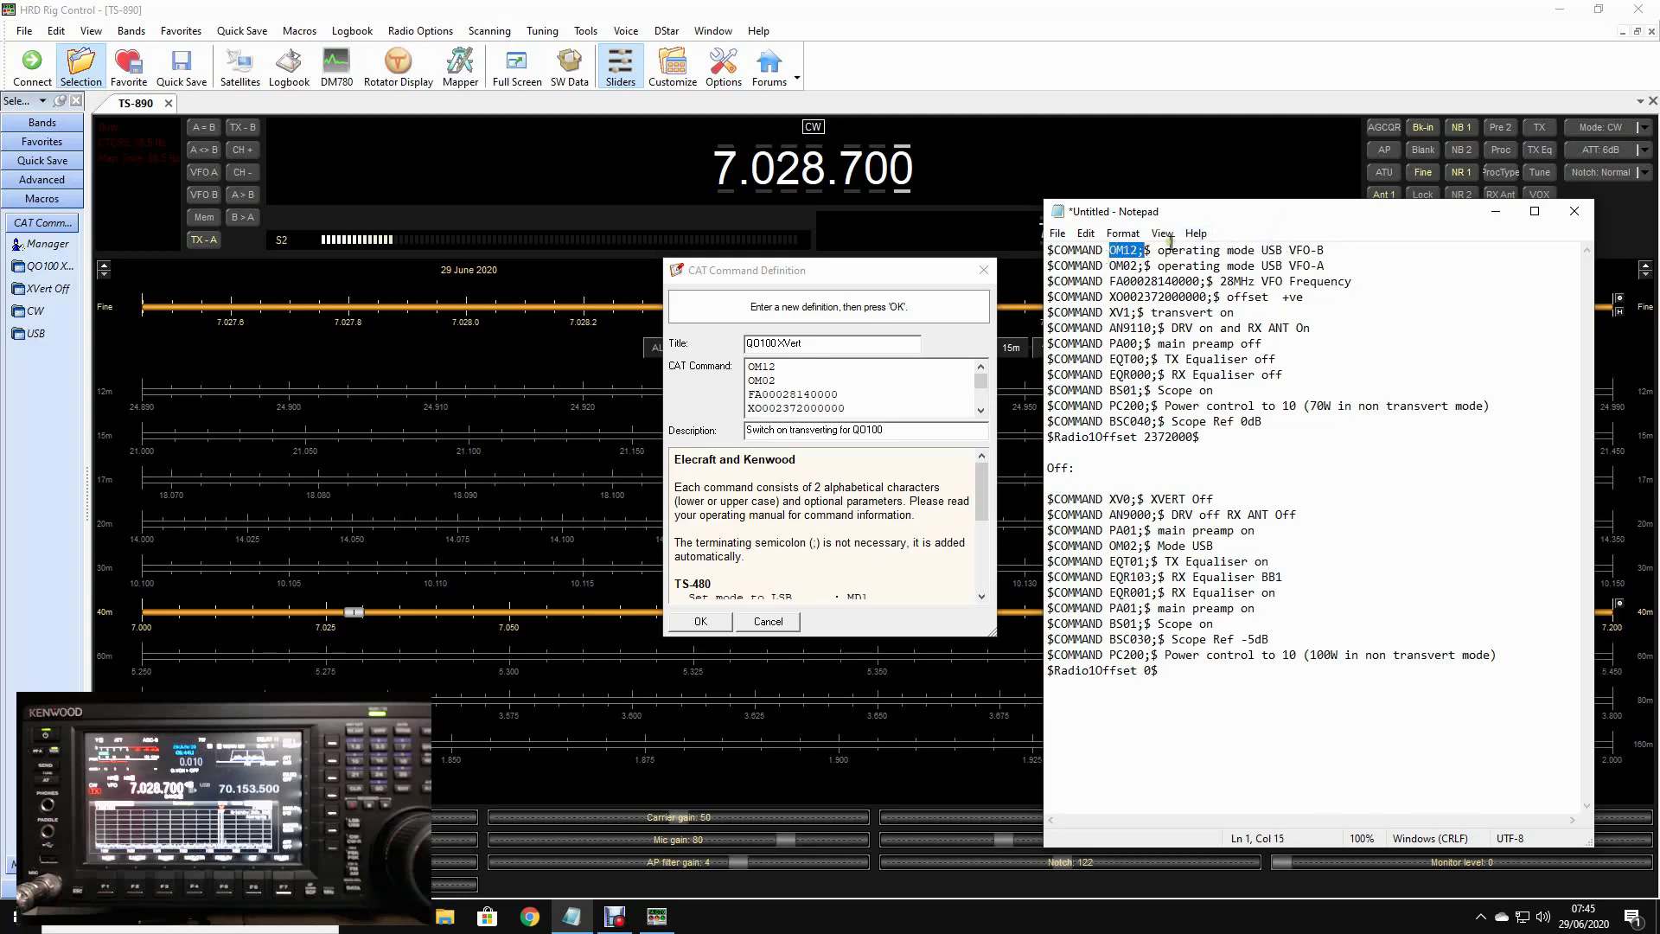
pyautogui.click(1117, 251)
pyautogui.doubleClick(1118, 251)
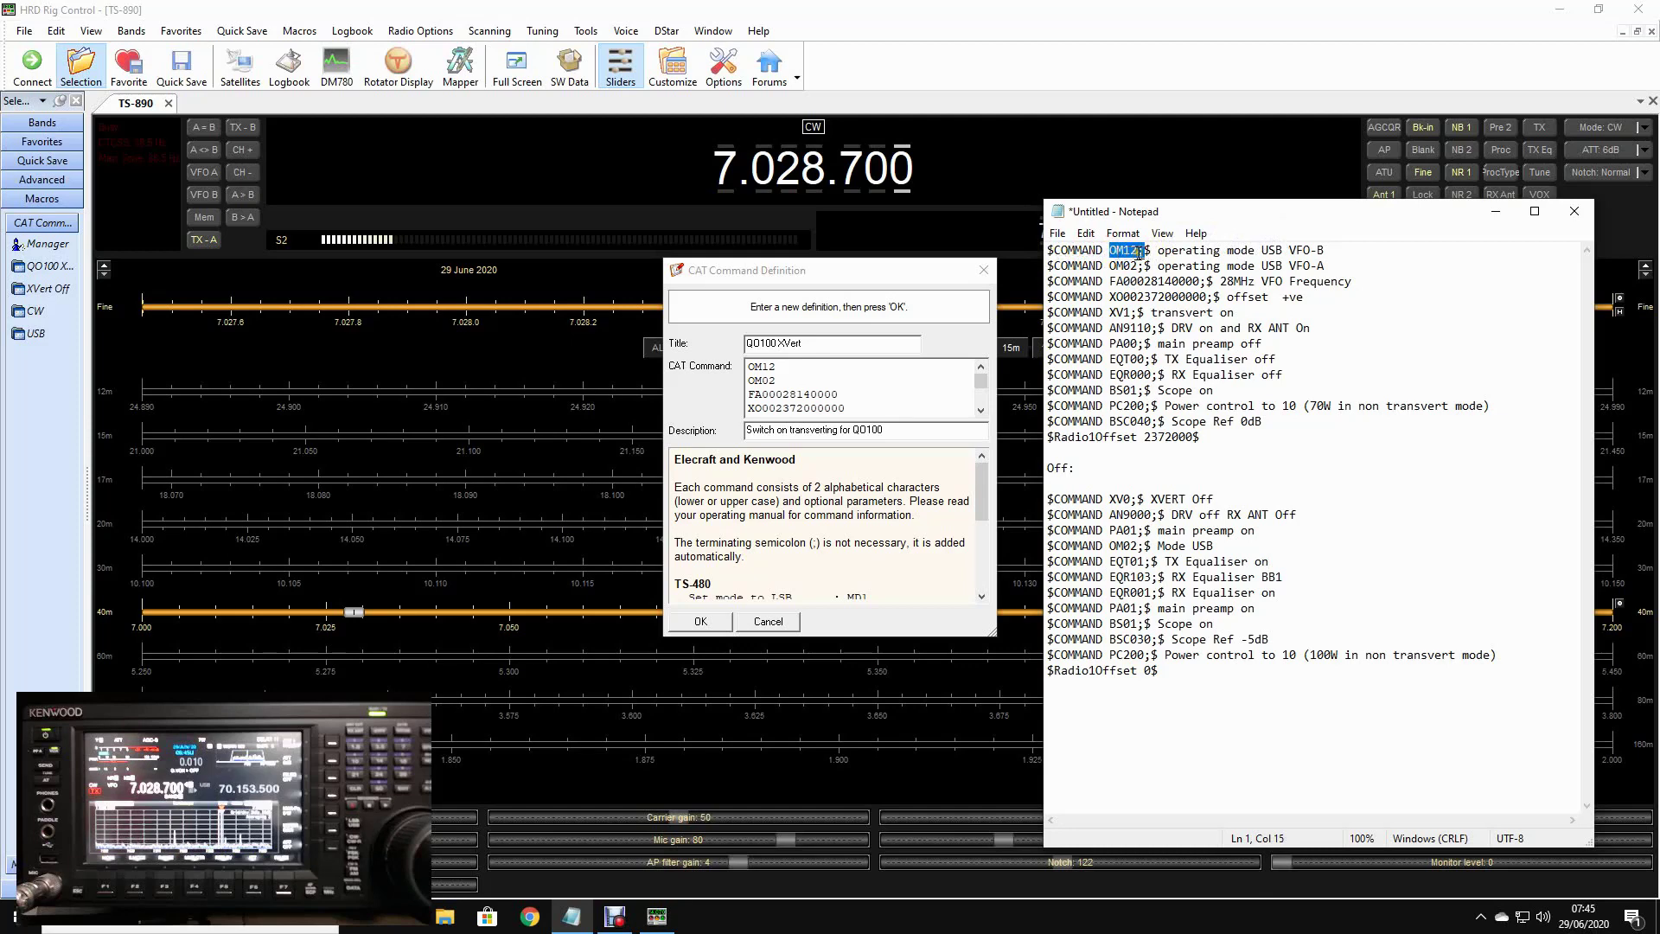
pyautogui.click(1140, 251)
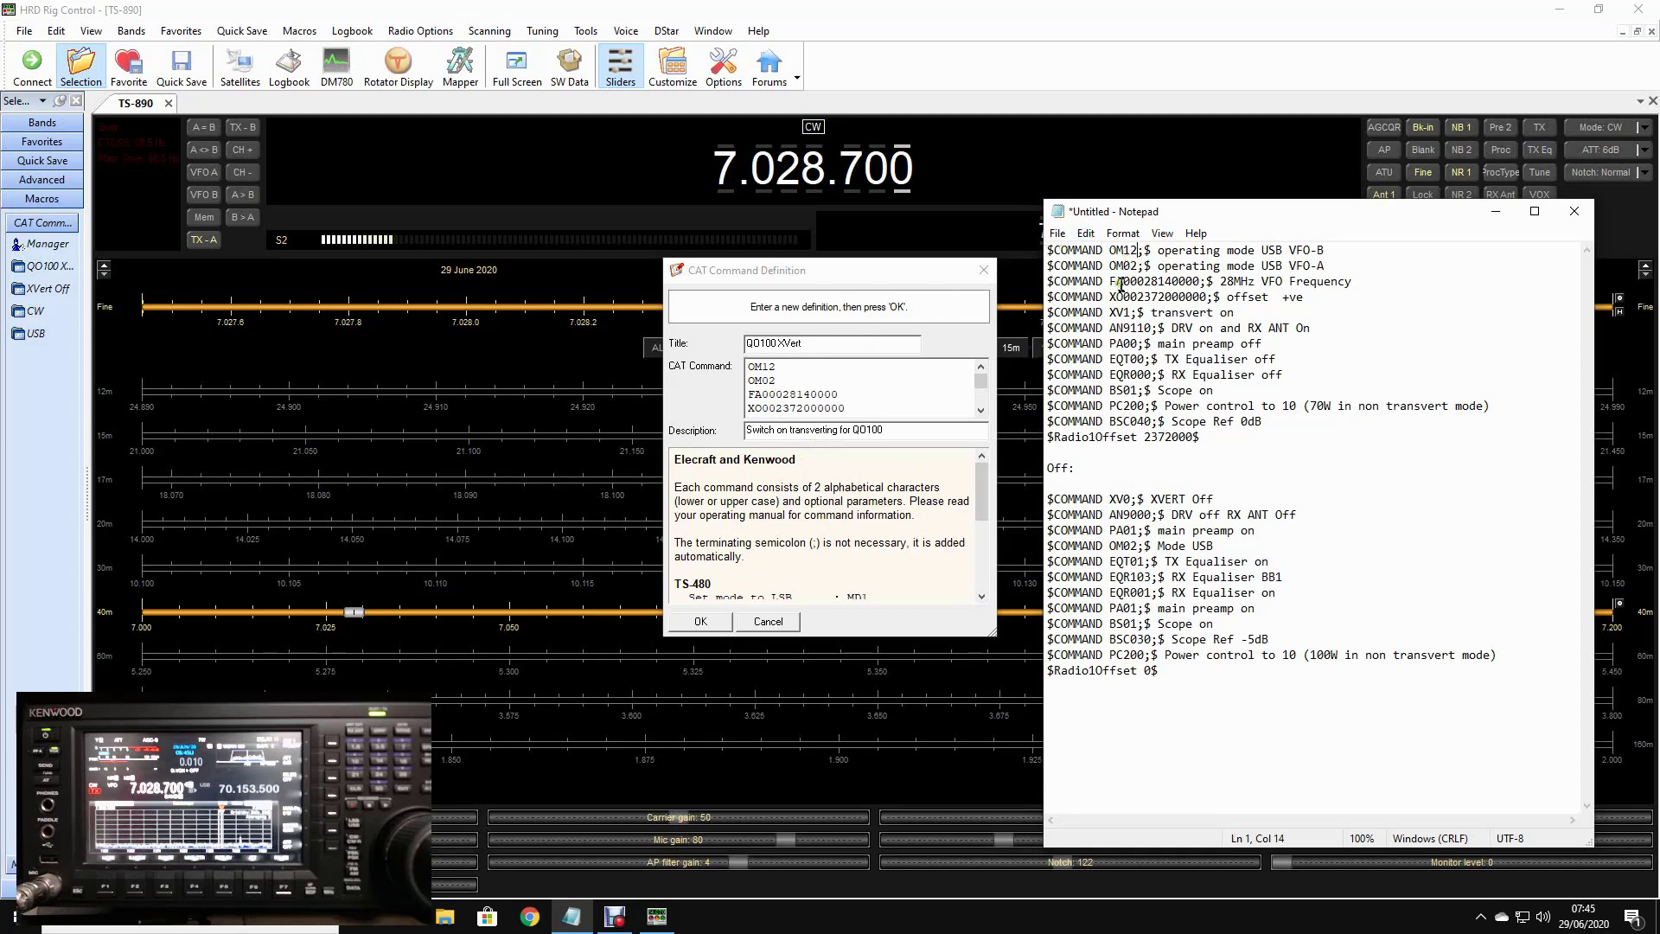
pyautogui.click(795, 372)
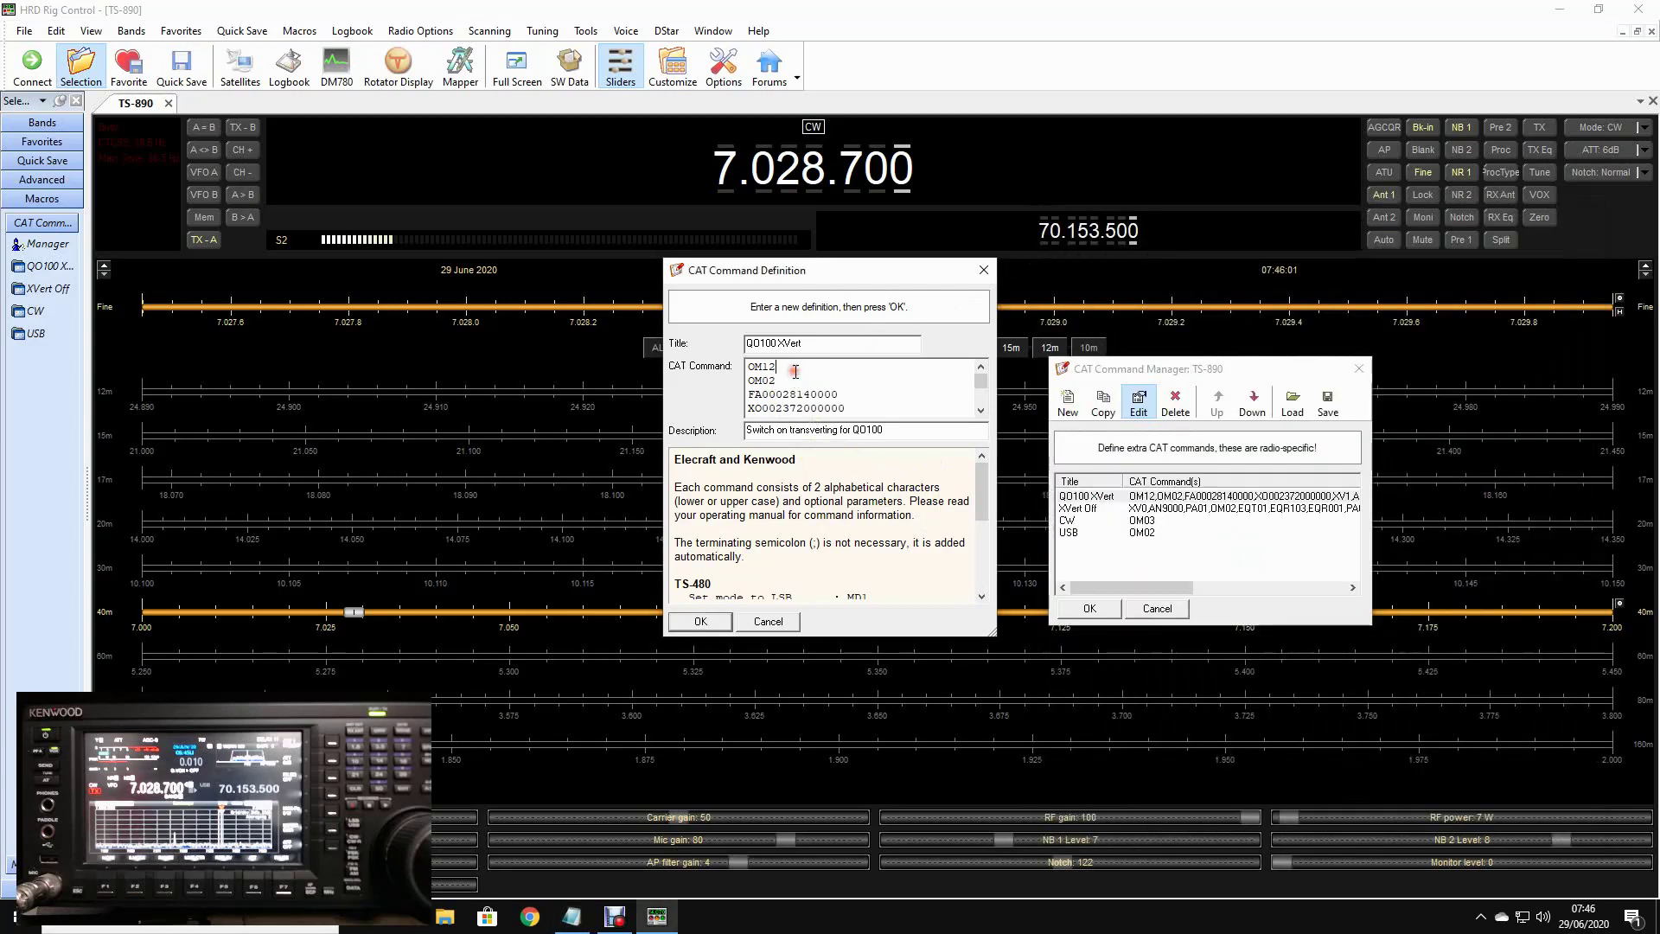
pyautogui.scroll(-4, 794, 372)
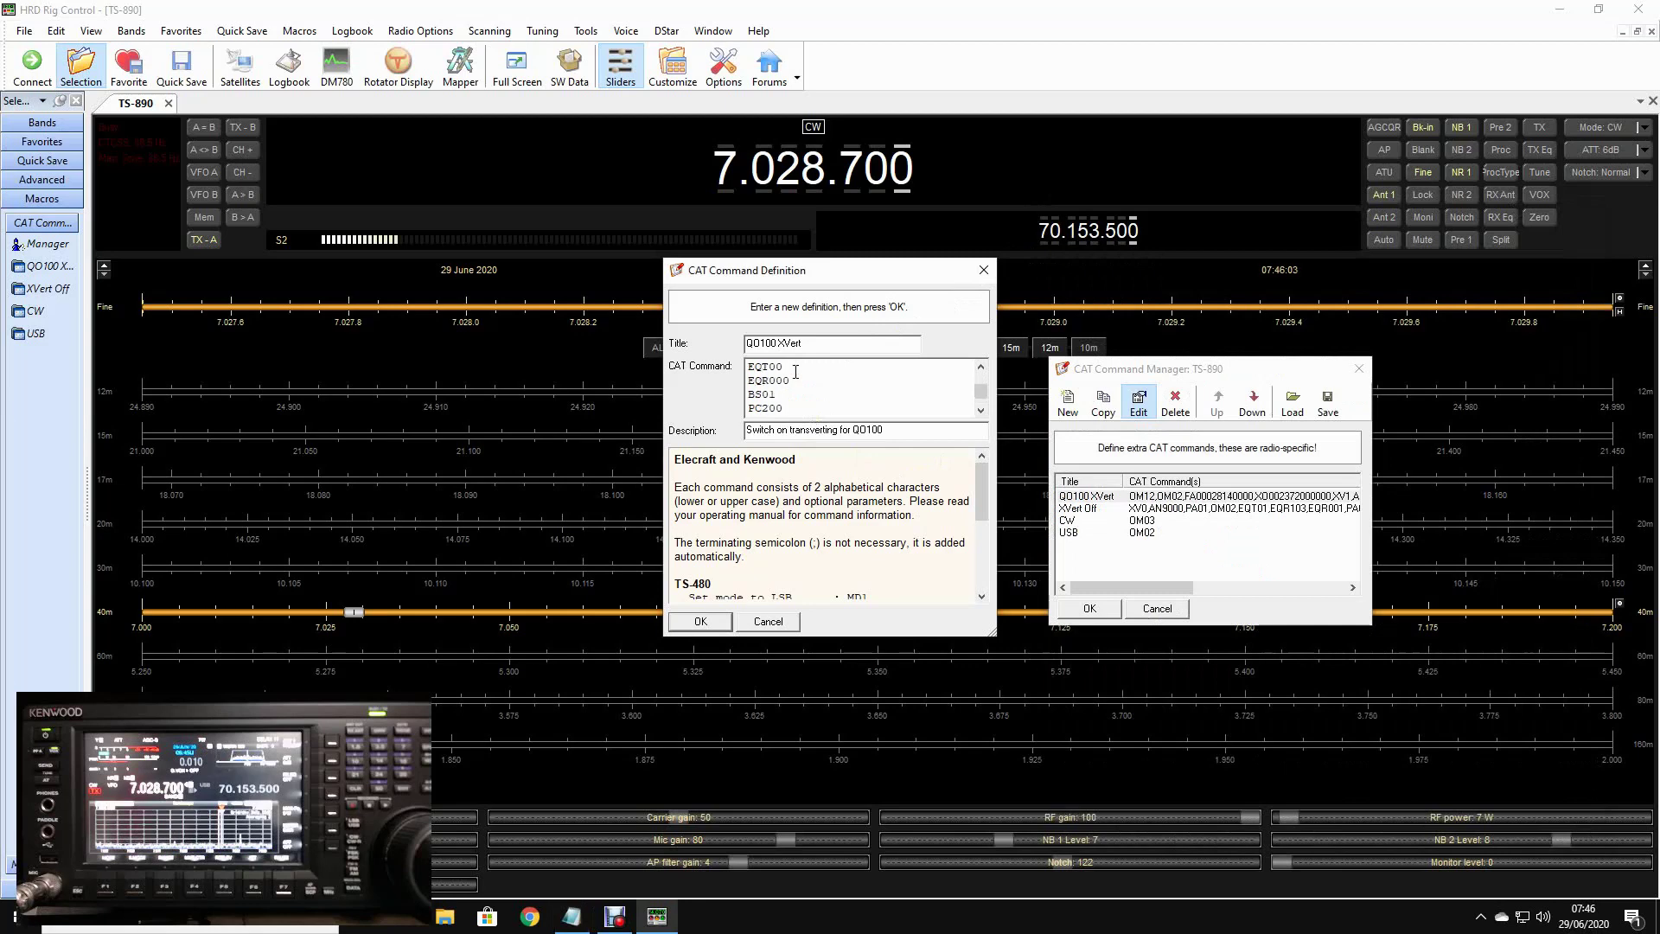
pyautogui.scroll(4, 794, 372)
pyautogui.click(781, 621)
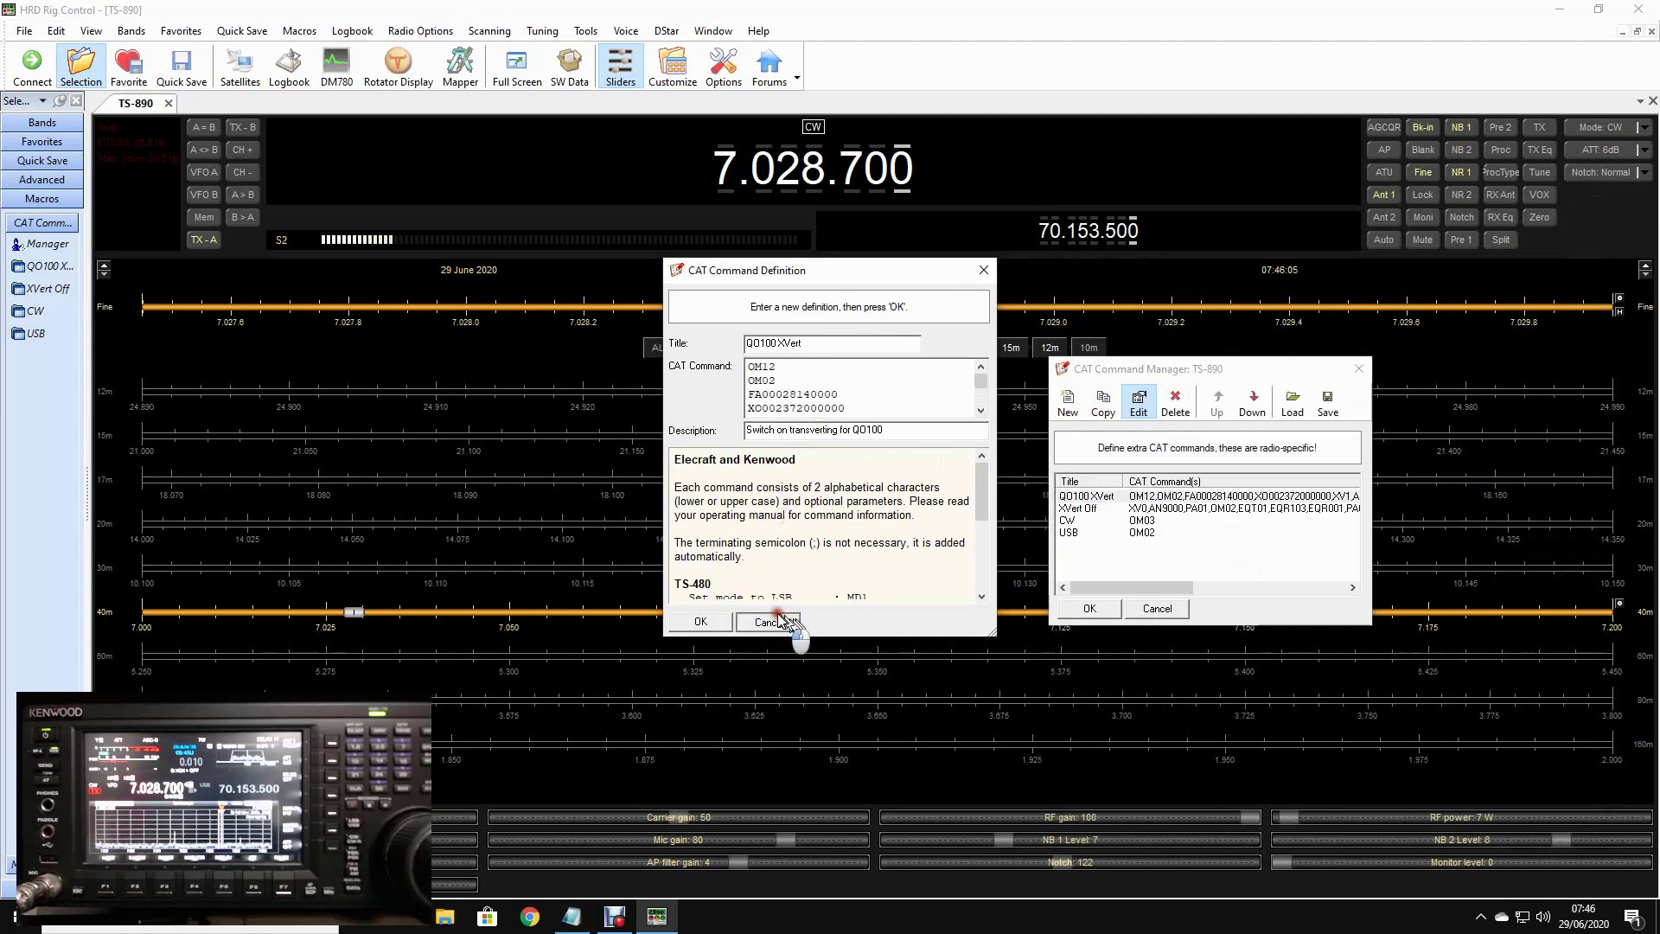
pyautogui.moveTo(1133, 368); pyautogui.dragTo(806, 162)
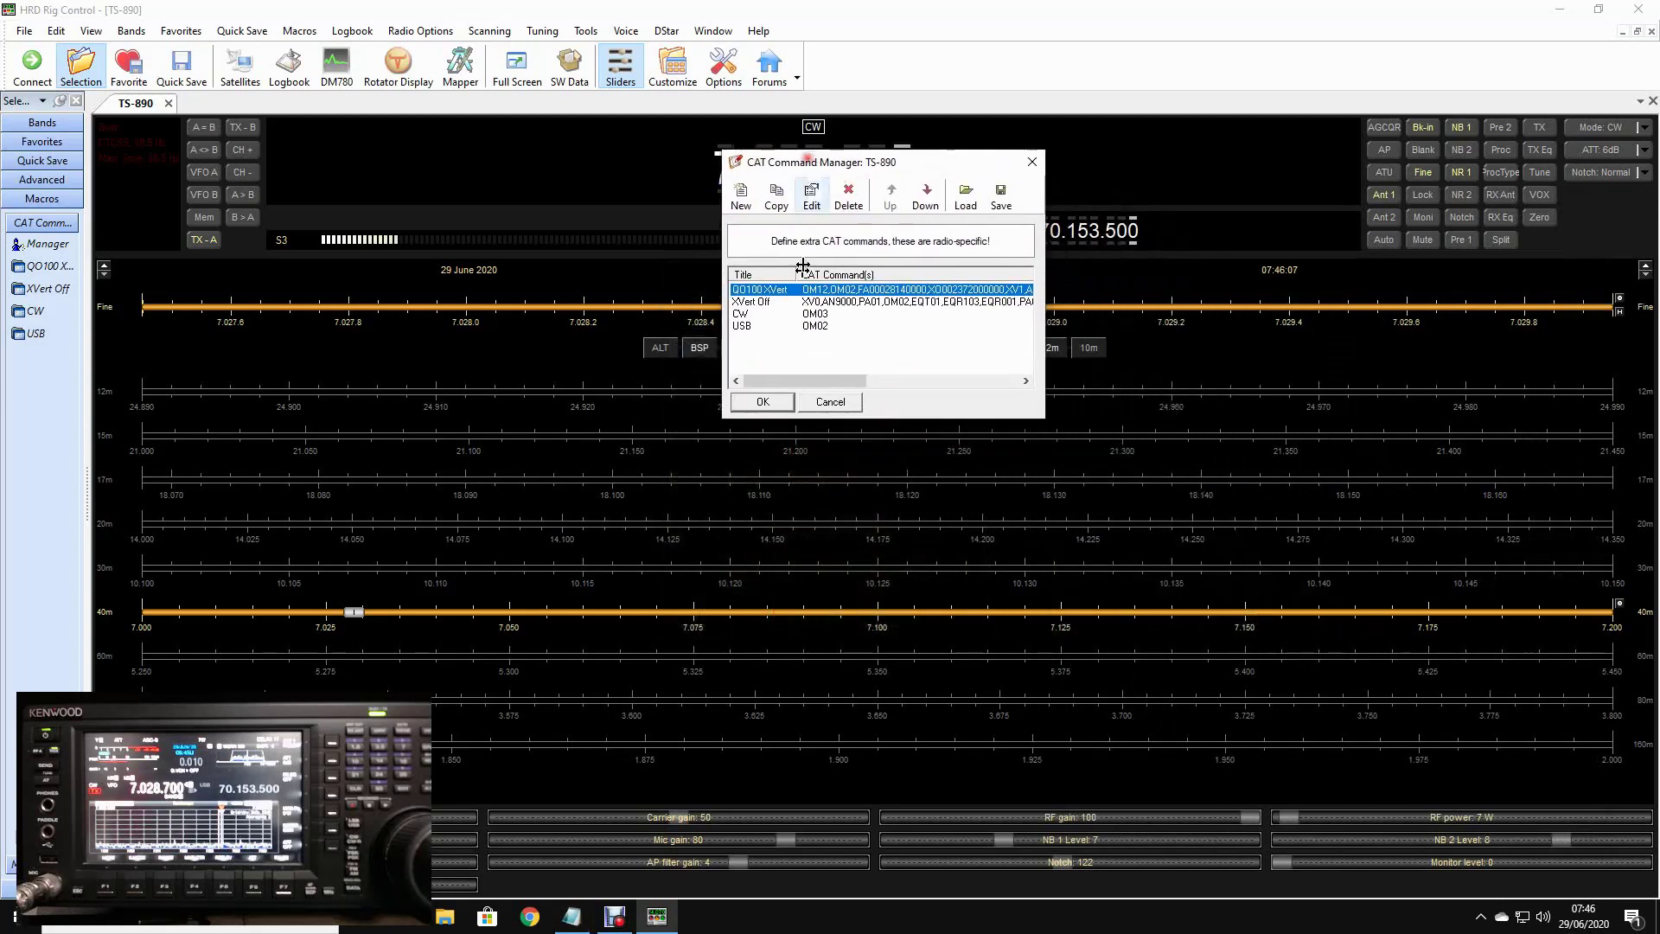
# Step: Look over the XVert Off, CW and USB commands, then close the CAT Command Manager with OK
pyautogui.click(767, 309)
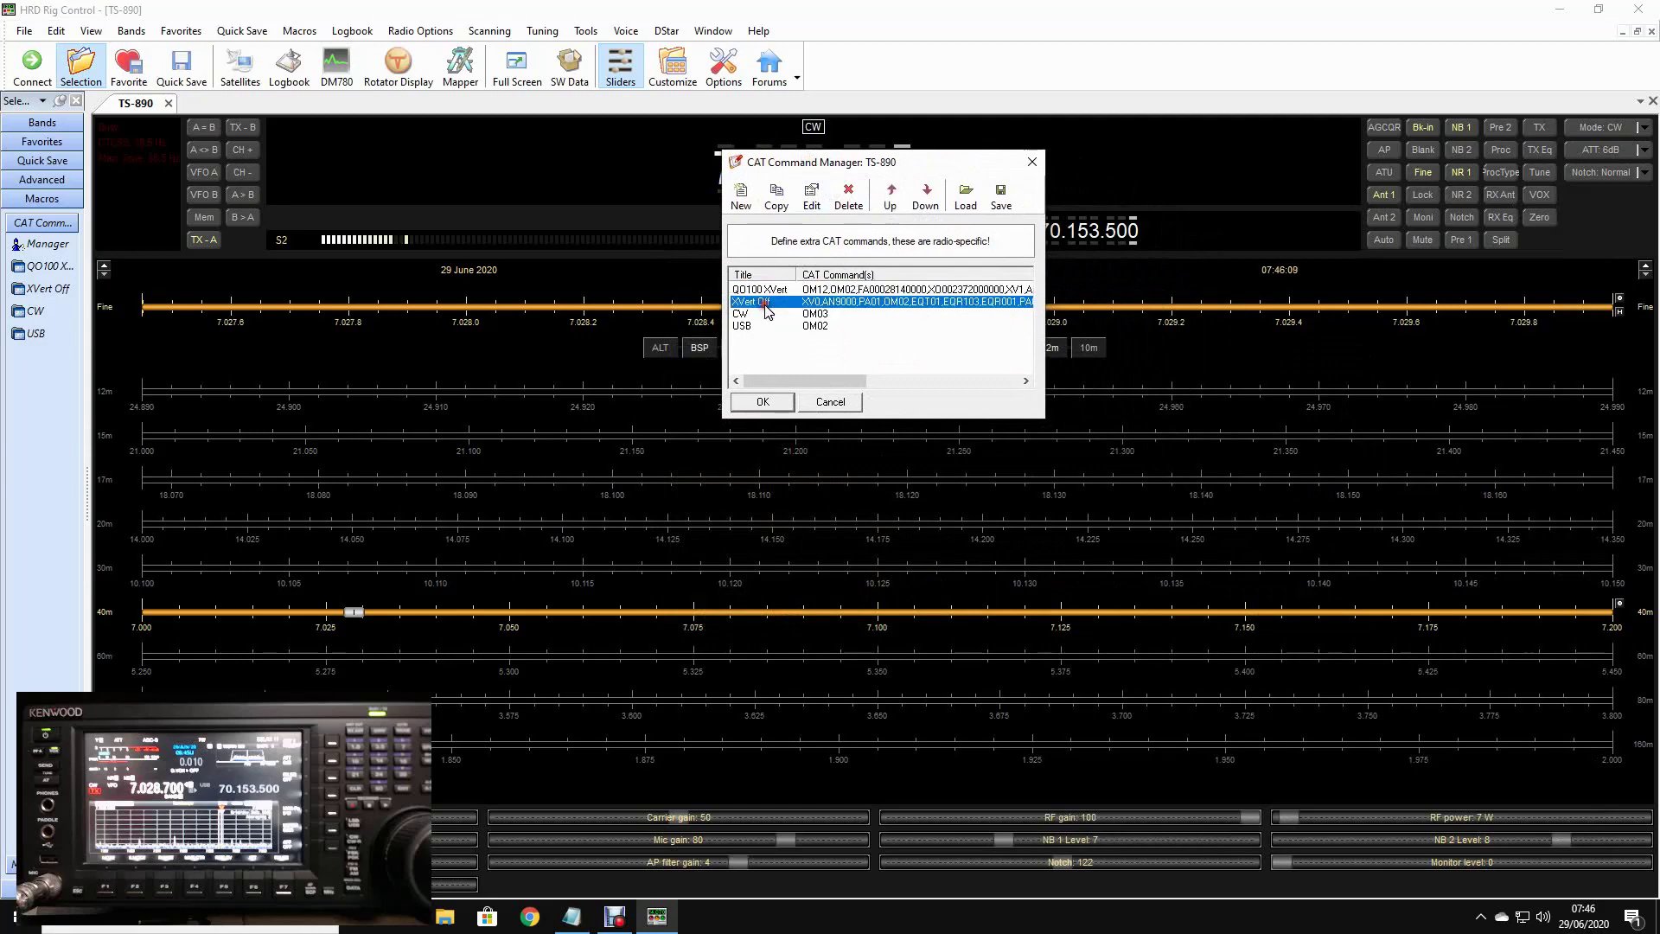
pyautogui.click(745, 315)
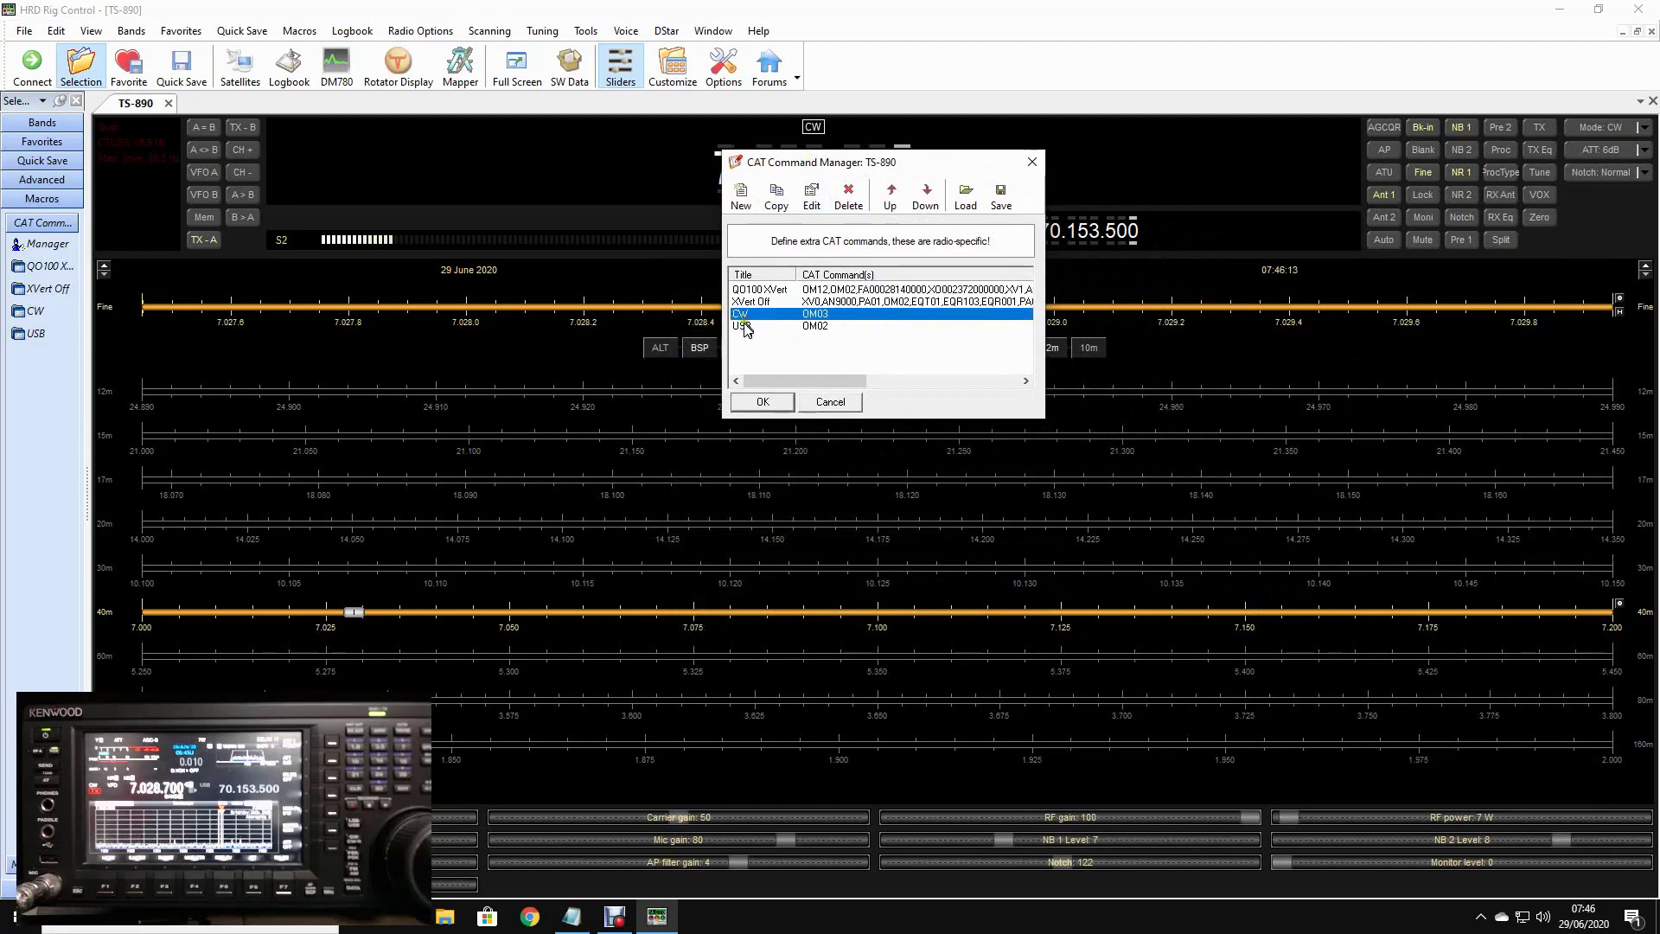
pyautogui.click(744, 329)
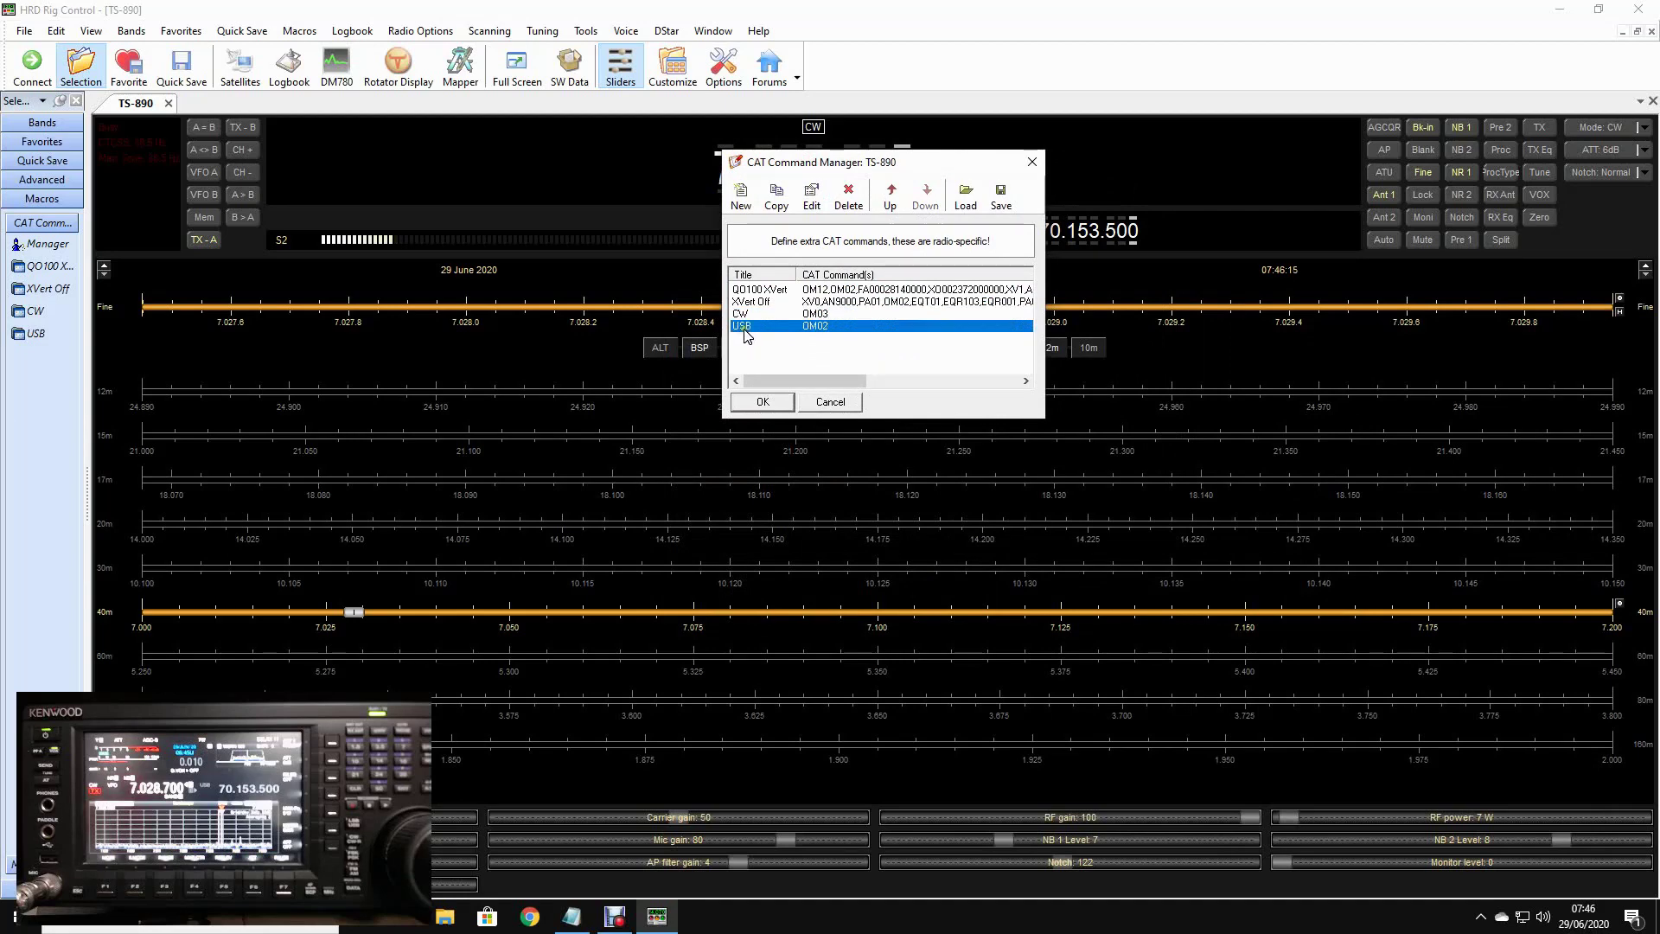
pyautogui.click(757, 400)
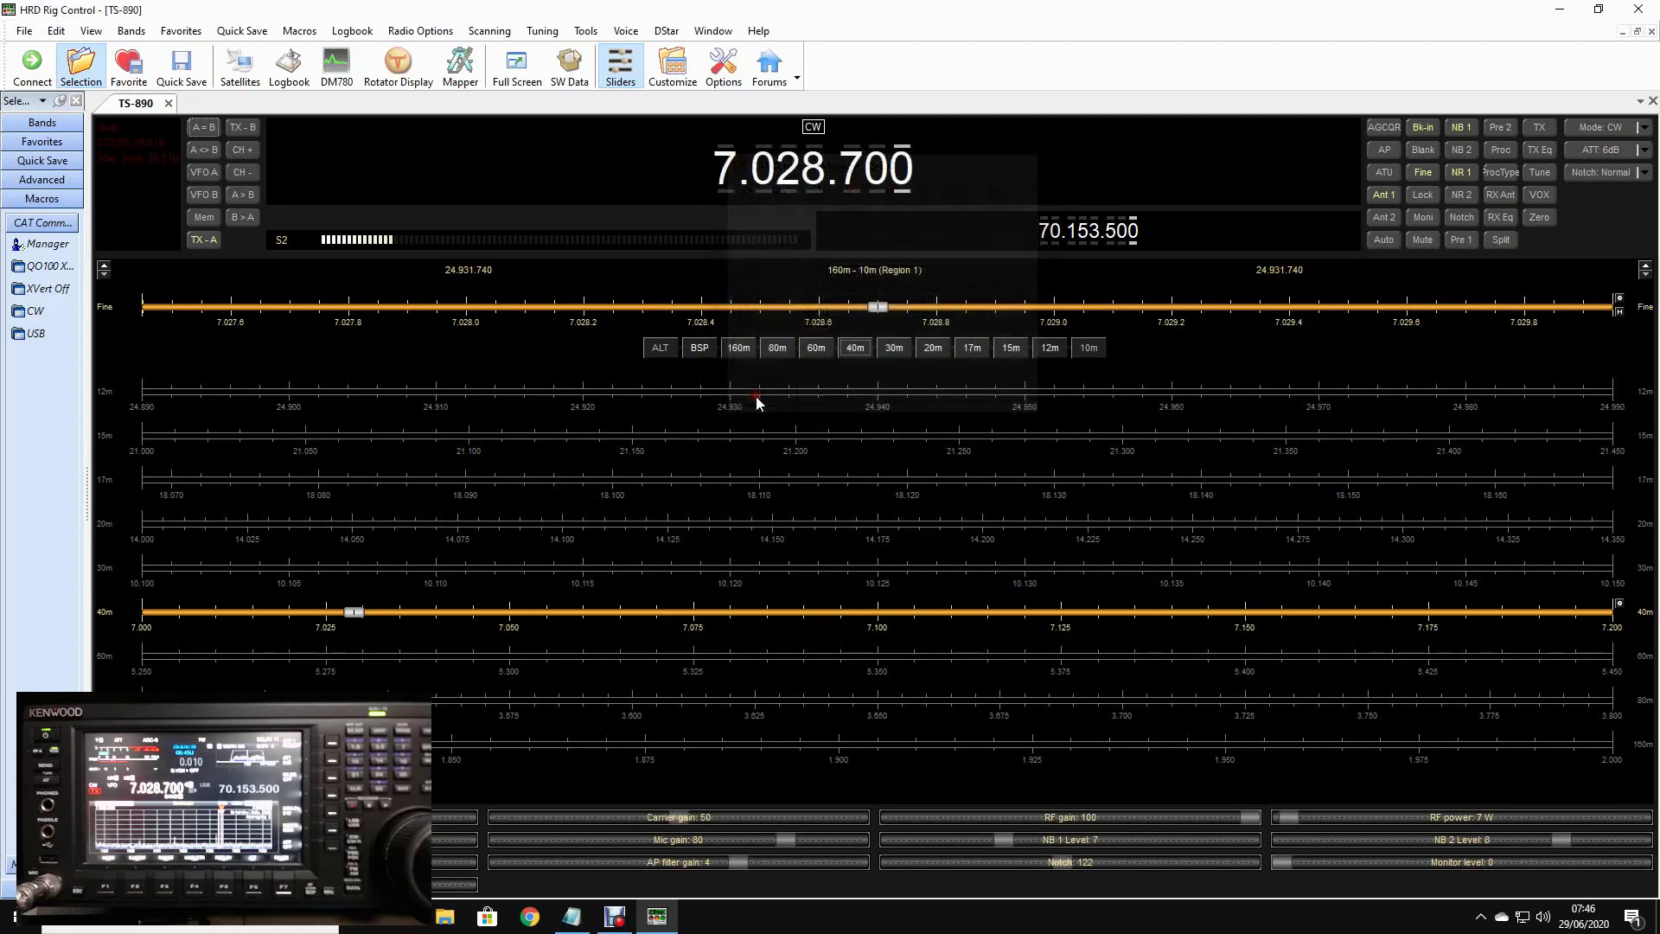
# Step: Run QO100 XVert, then XVert Off from the CAT Commands sidebar, ending at 28.140.000 USB
pyautogui.click(41, 266)
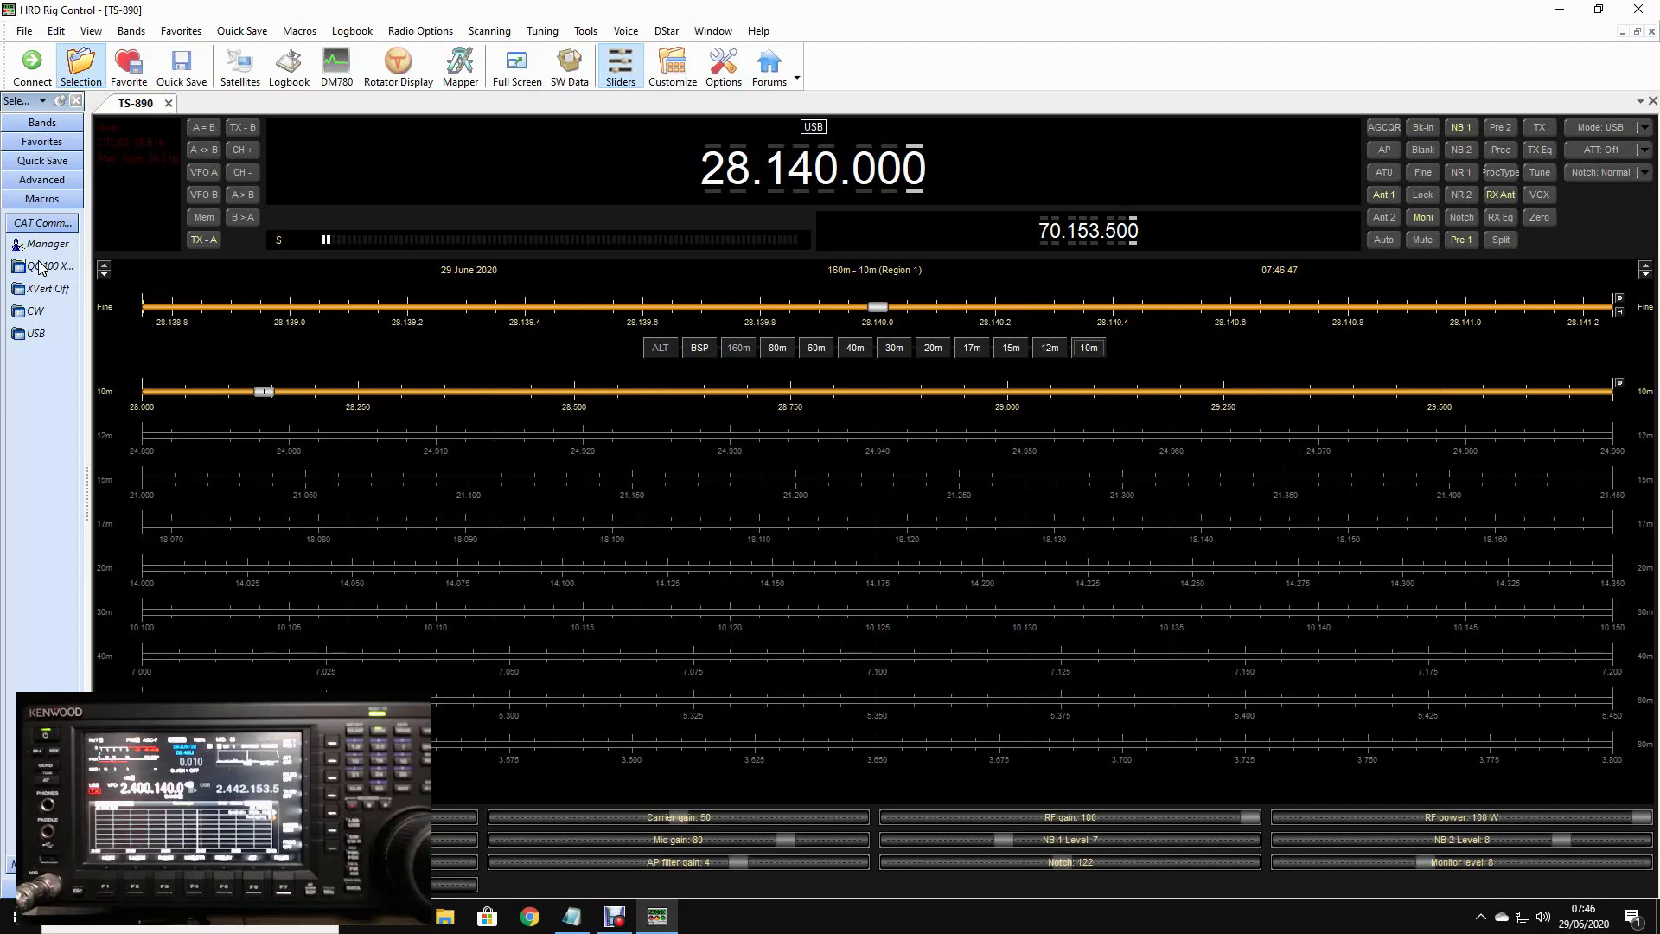
pyautogui.click(45, 292)
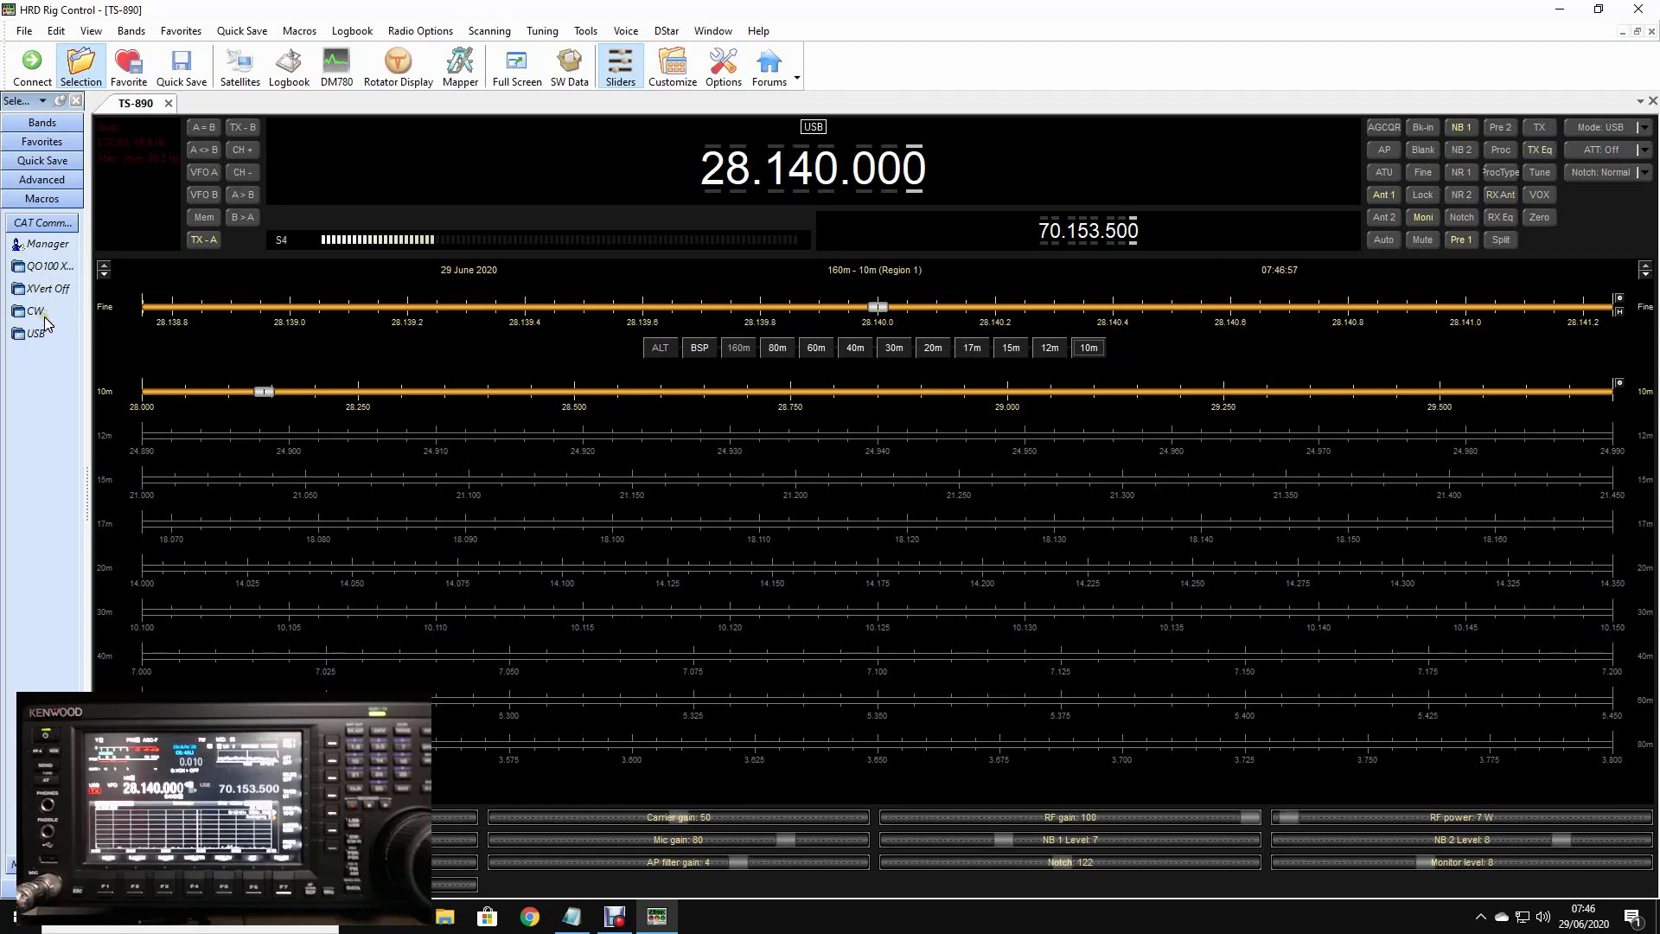
# Step: Run the CW, USB, then CW sidebar commands to toggle the TS-890's mode
pyautogui.click(31, 312)
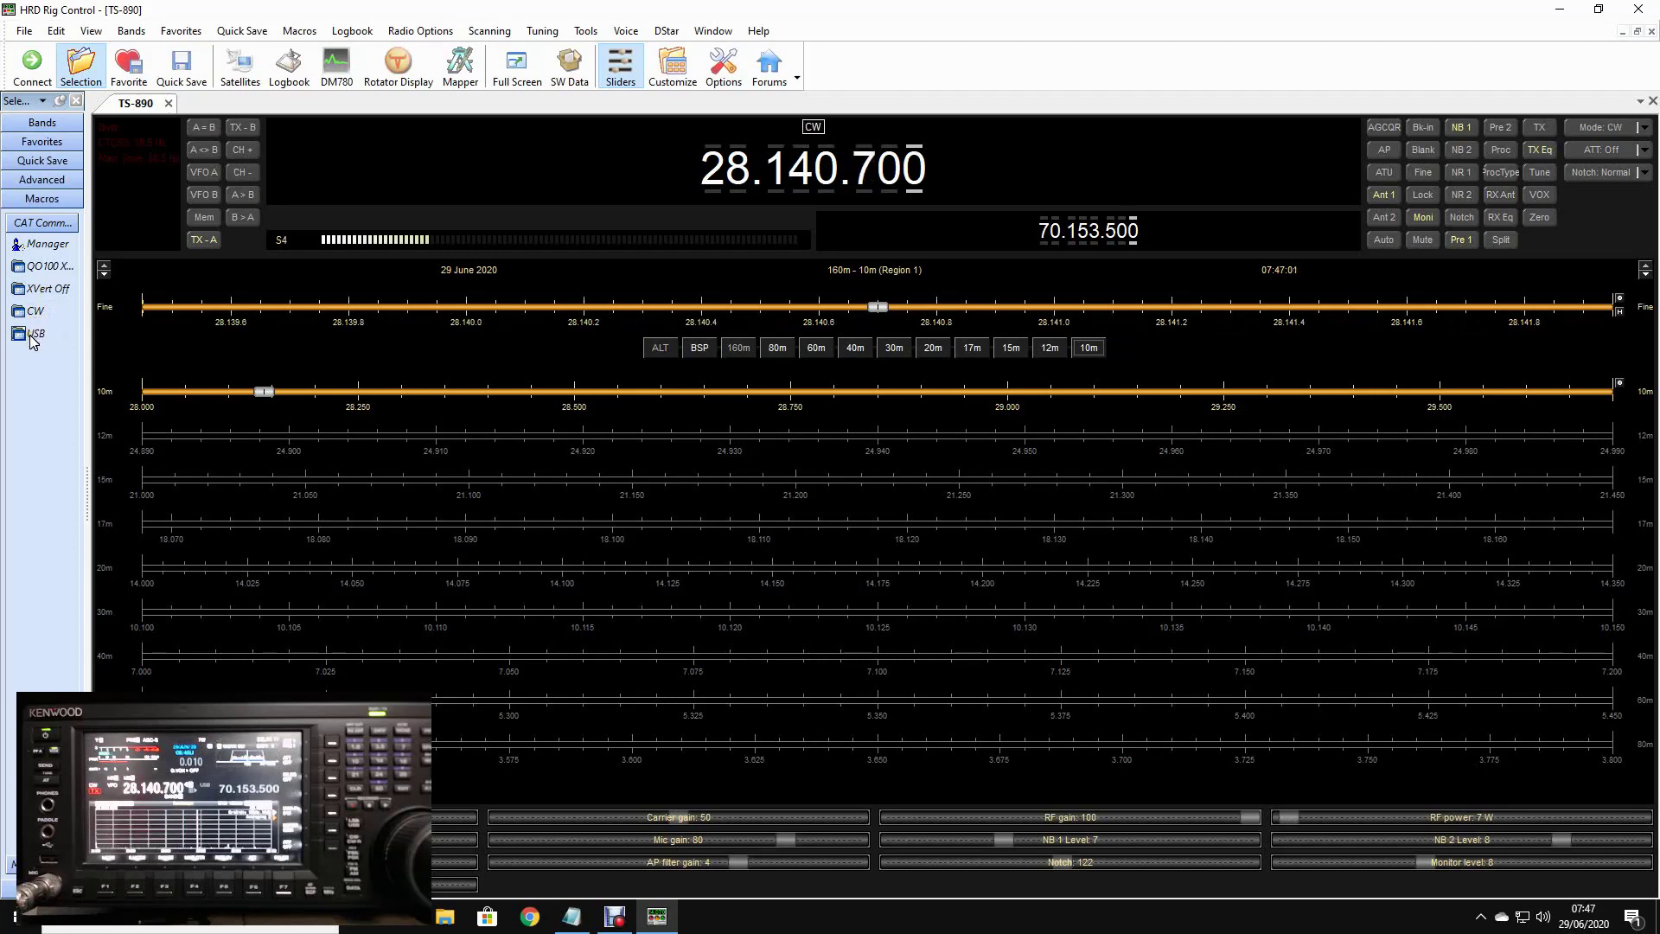
pyautogui.click(32, 334)
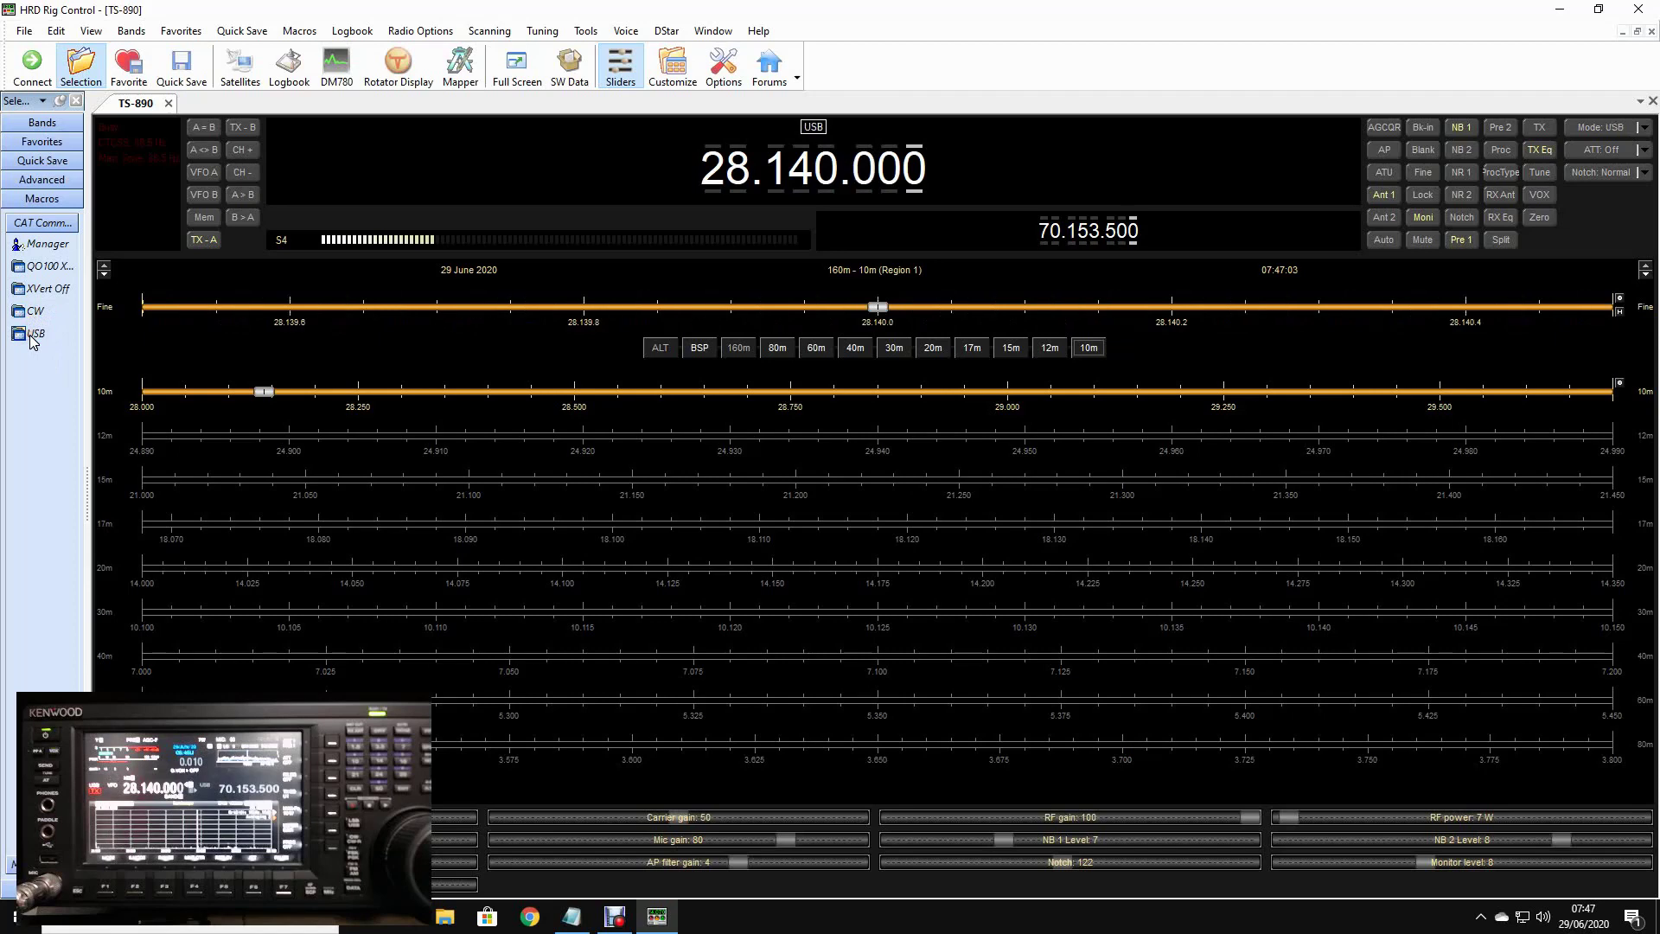
pyautogui.click(38, 313)
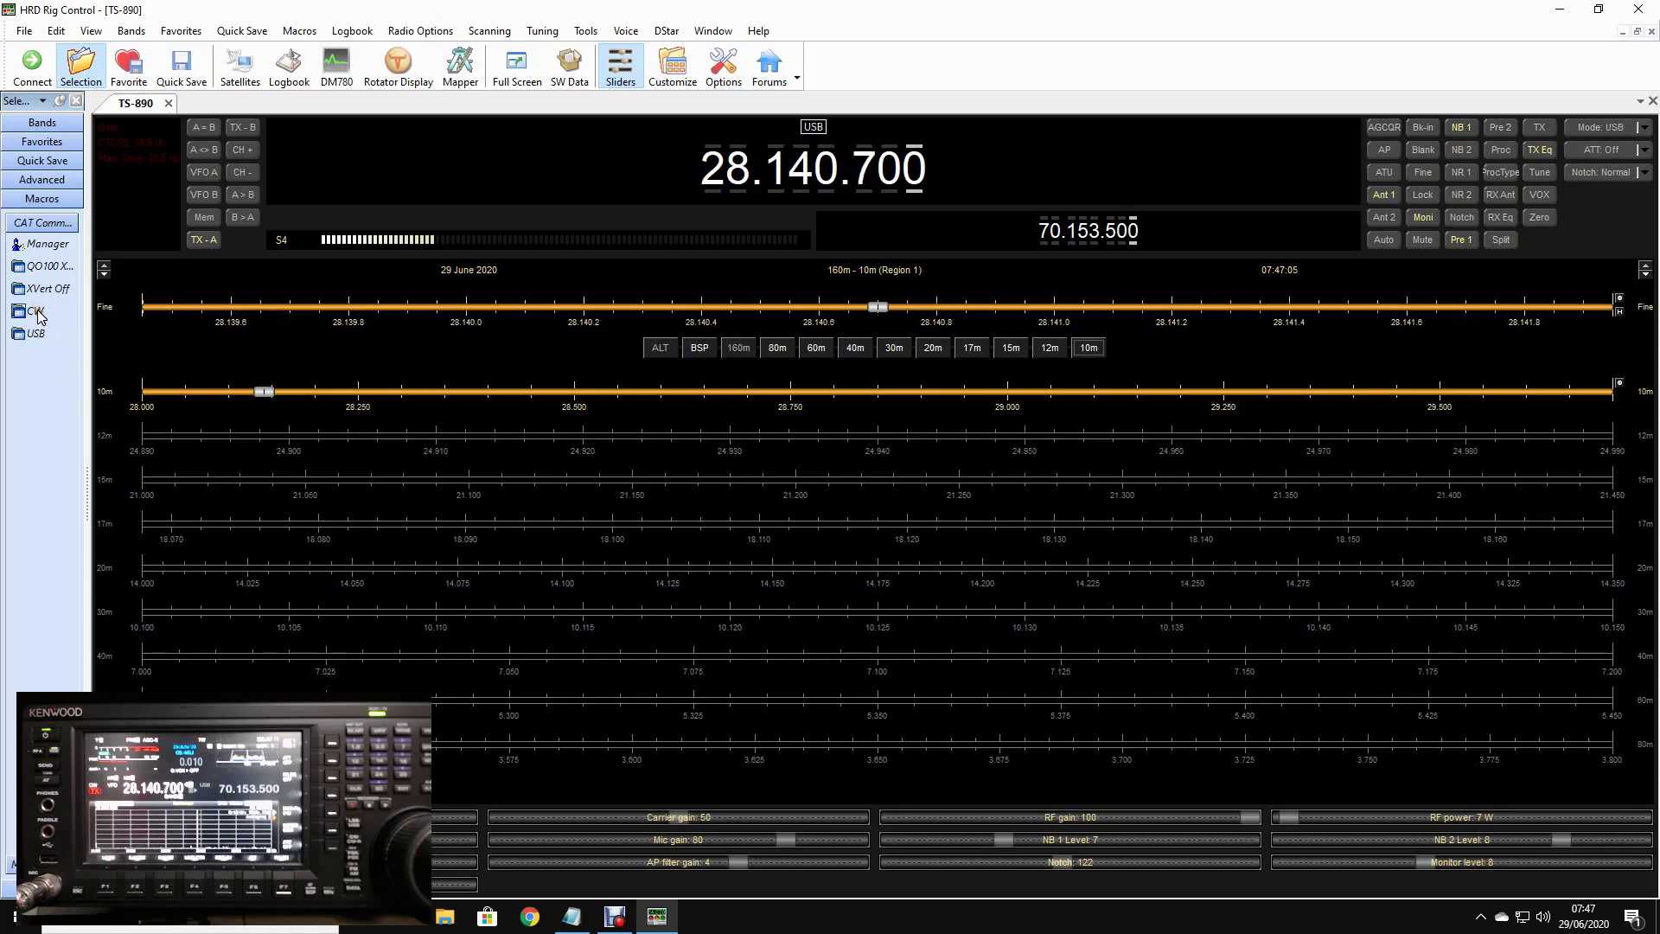